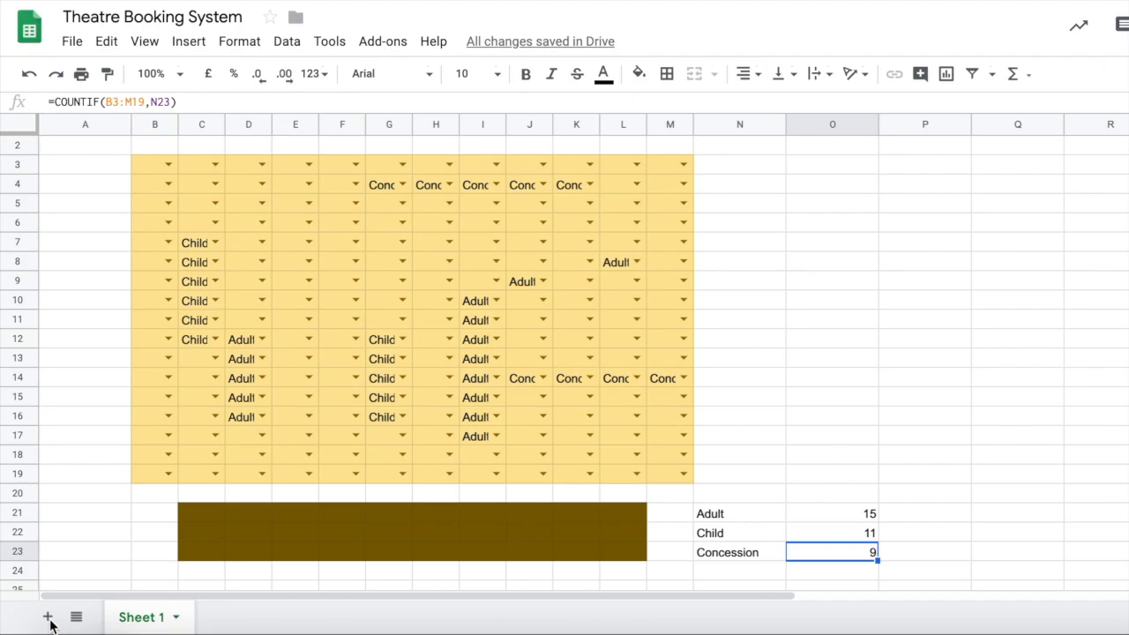
Add a new sheet to the spreadsheet and rename Sheet 1 as Seating
left_click(49, 618)
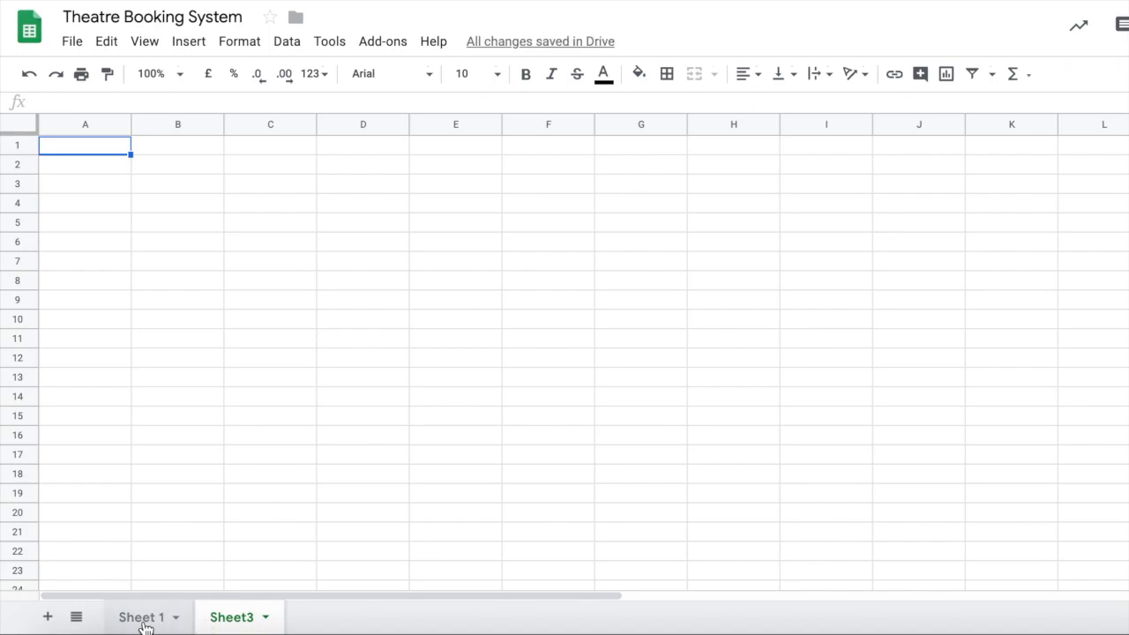
double_click(145, 621)
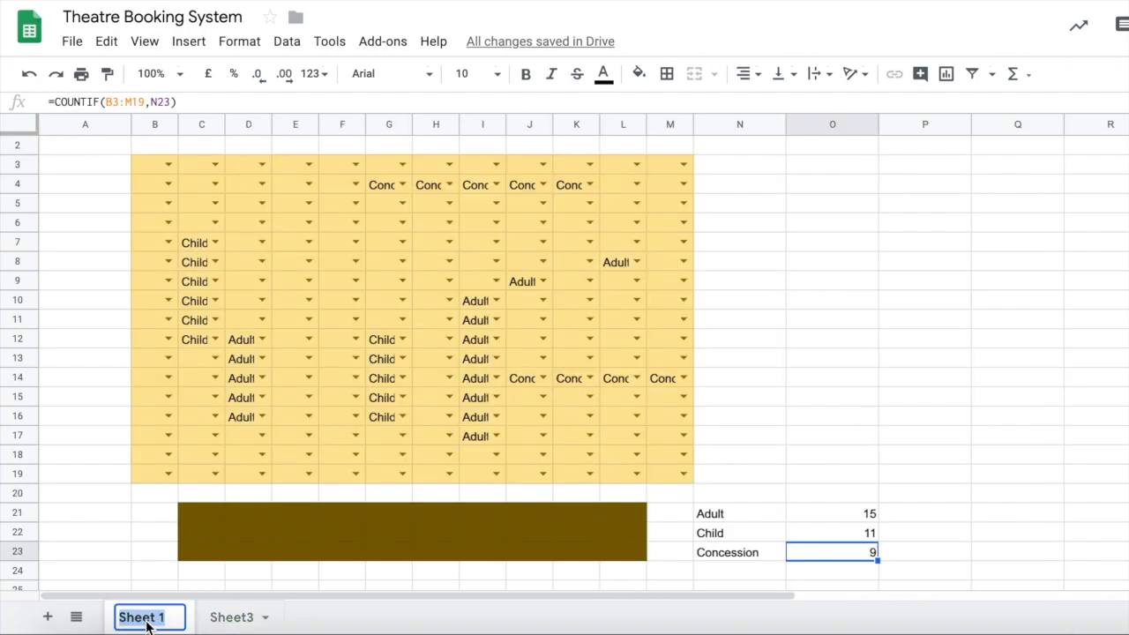
type("Seating")
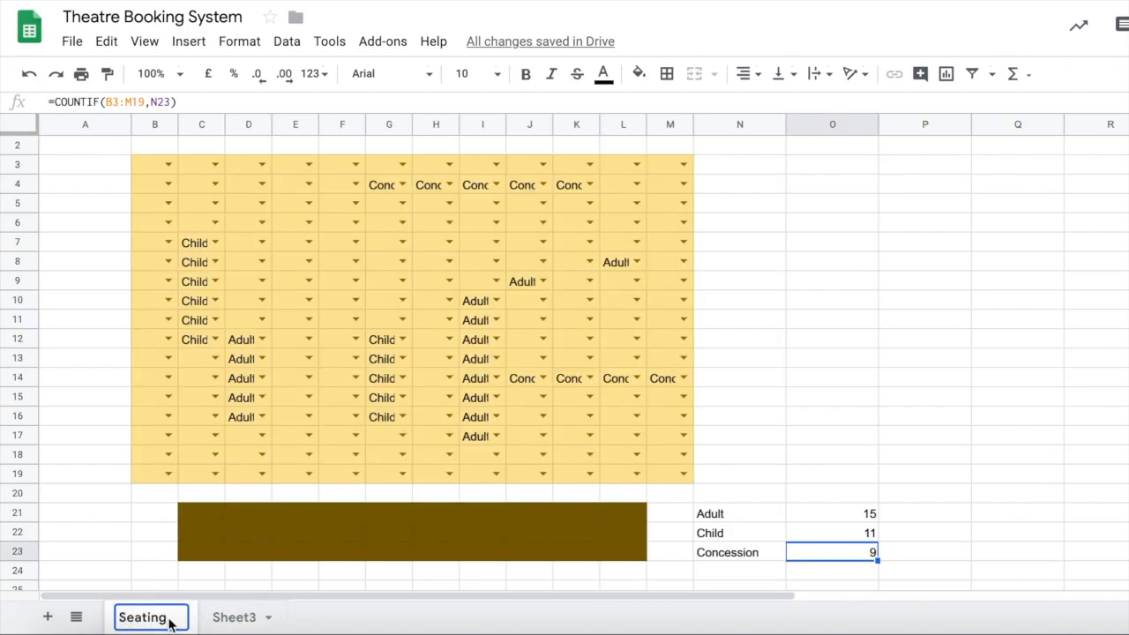
Rename the new Sheet3 as Sales
double_click(233, 619)
type("Sea")
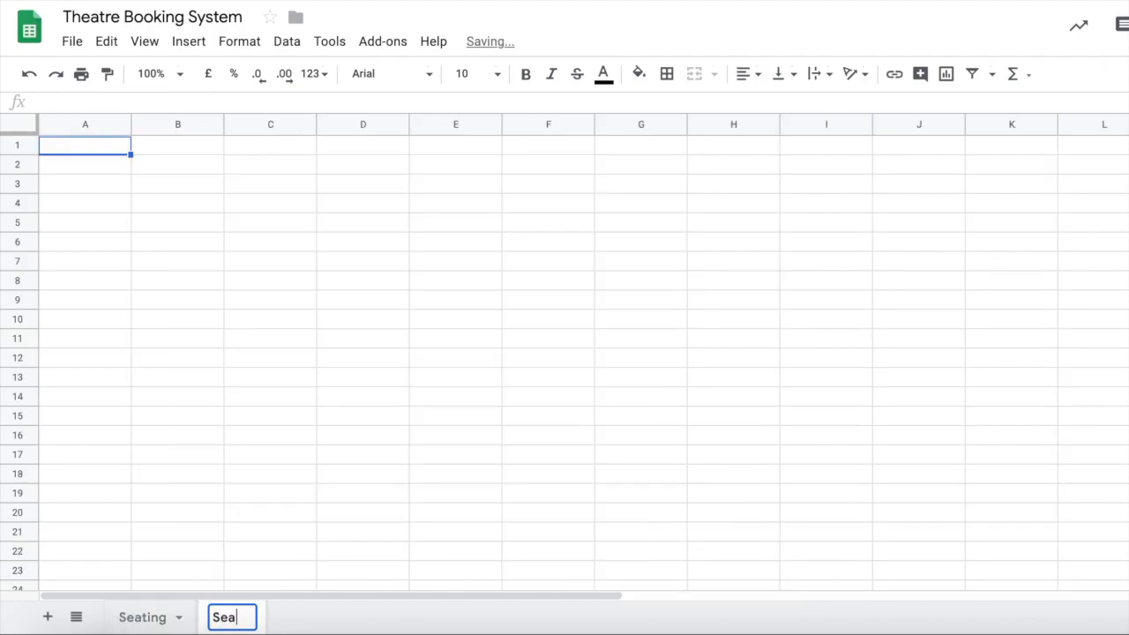
key("BackSpace")
key("BackSpace")
type("ales")
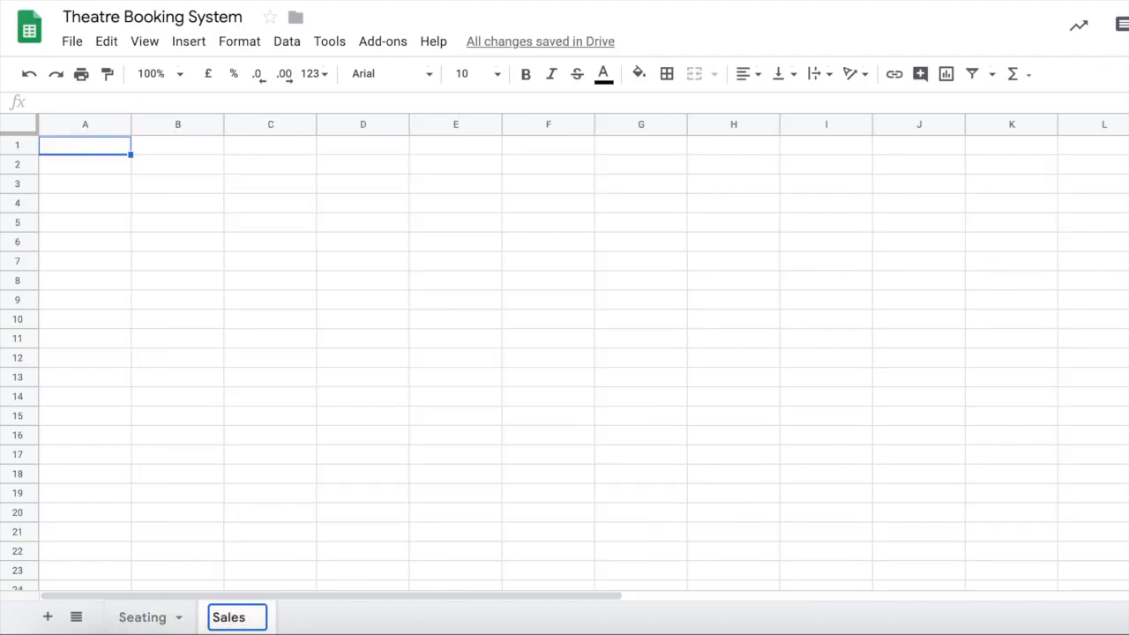
key("Return")
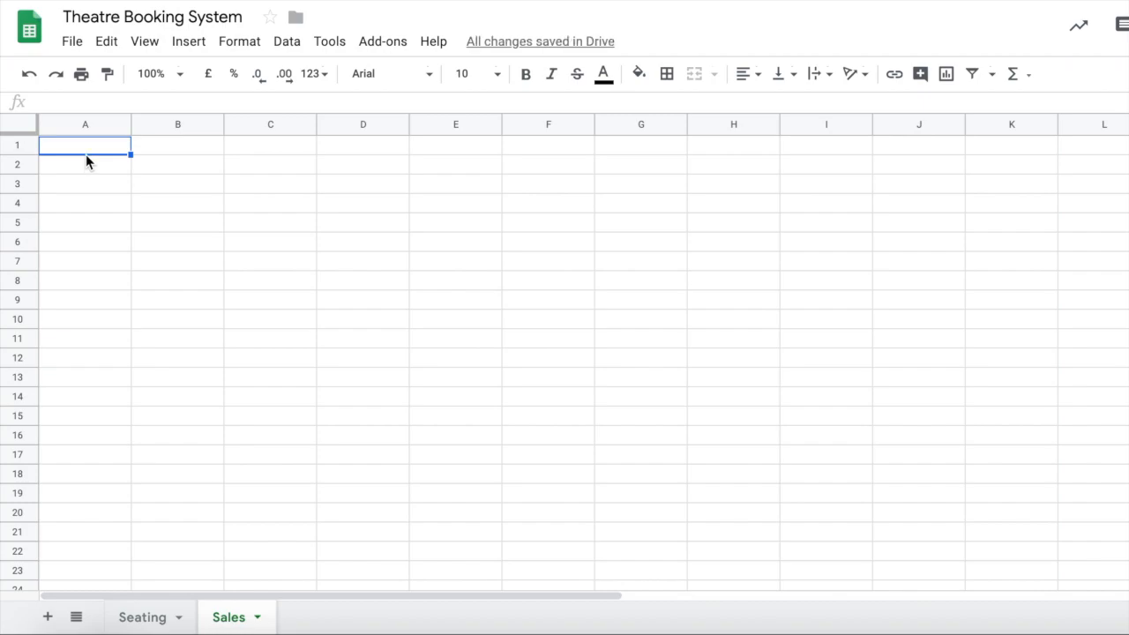
Enter the title "Sales" in cell A1 of the Sales sheet and set its font size to 18
type("Sales")
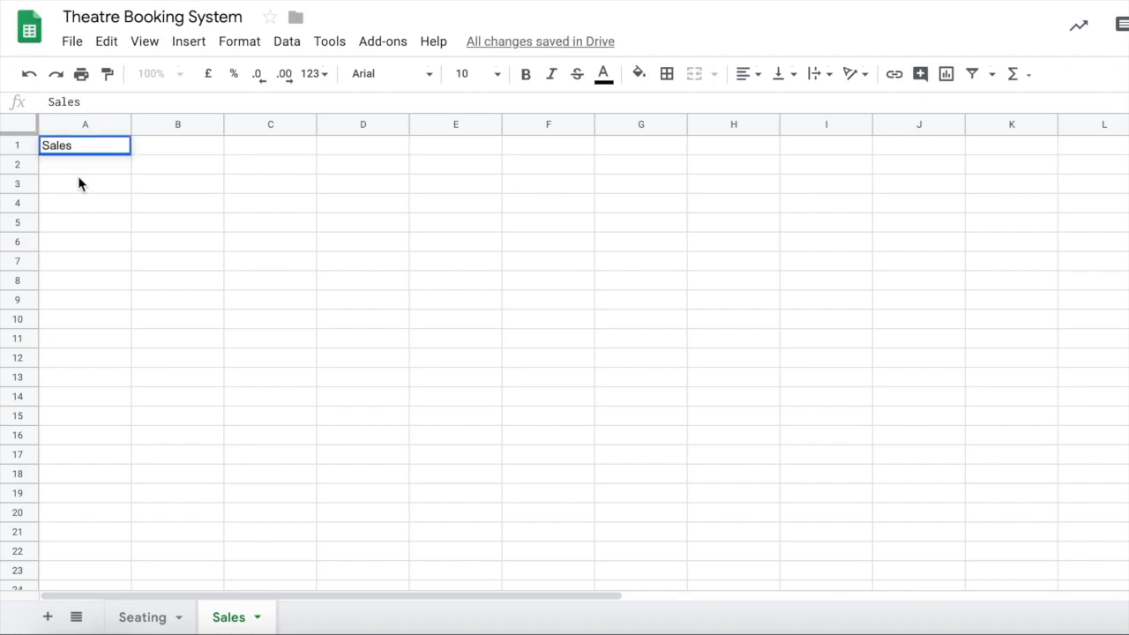
left_click(78, 182)
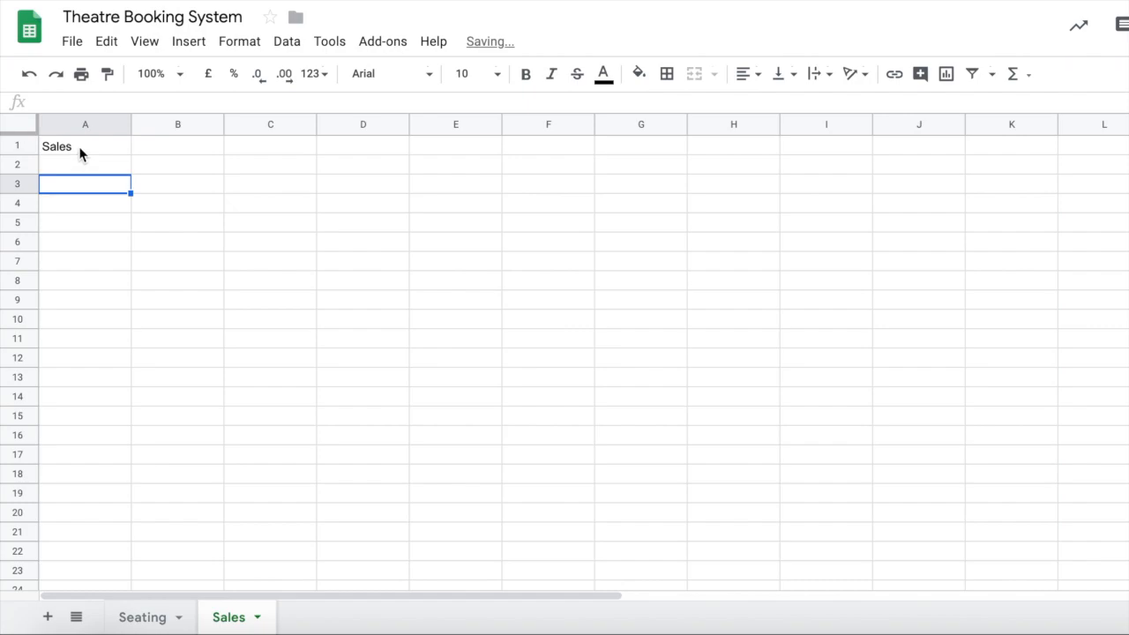
left_click(79, 150)
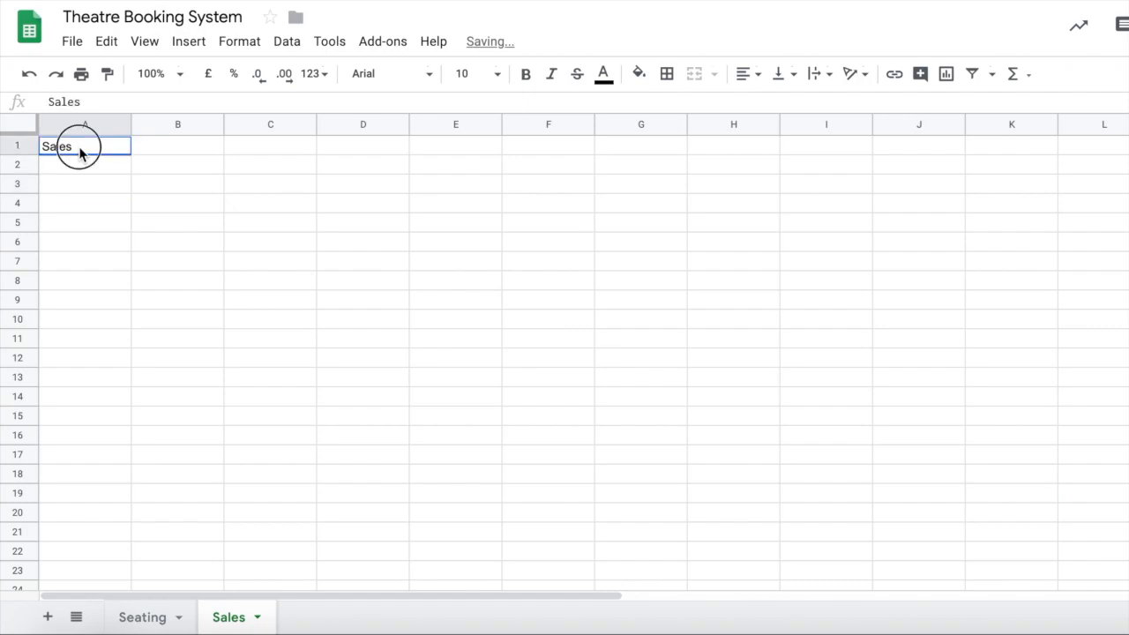
left_click(499, 81)
left_click(474, 313)
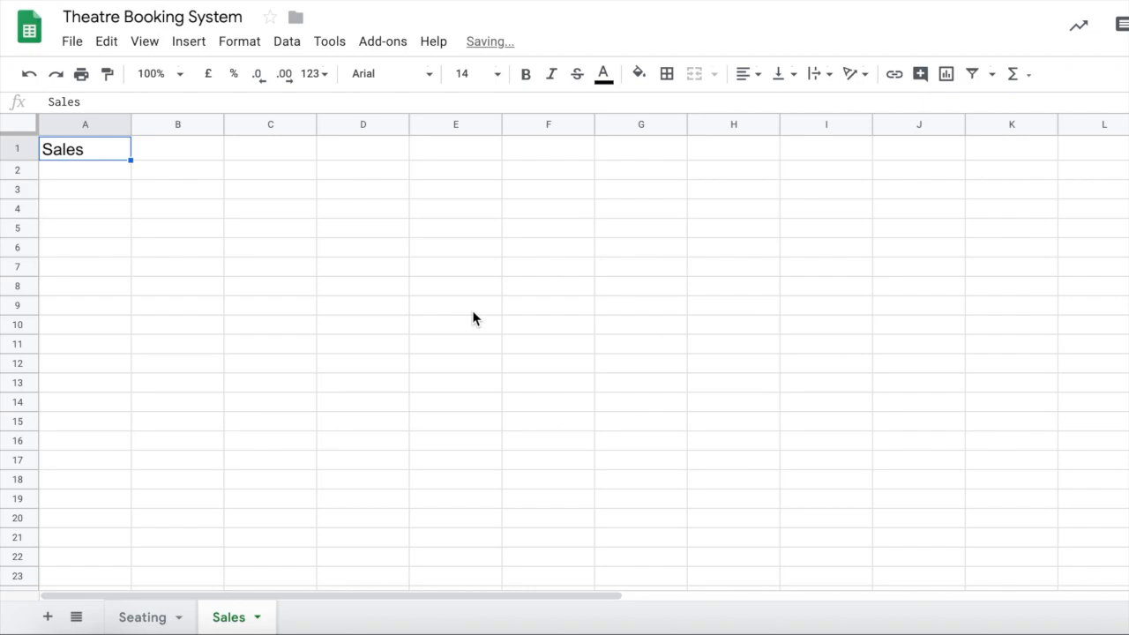
left_click(497, 74)
left_click(482, 358)
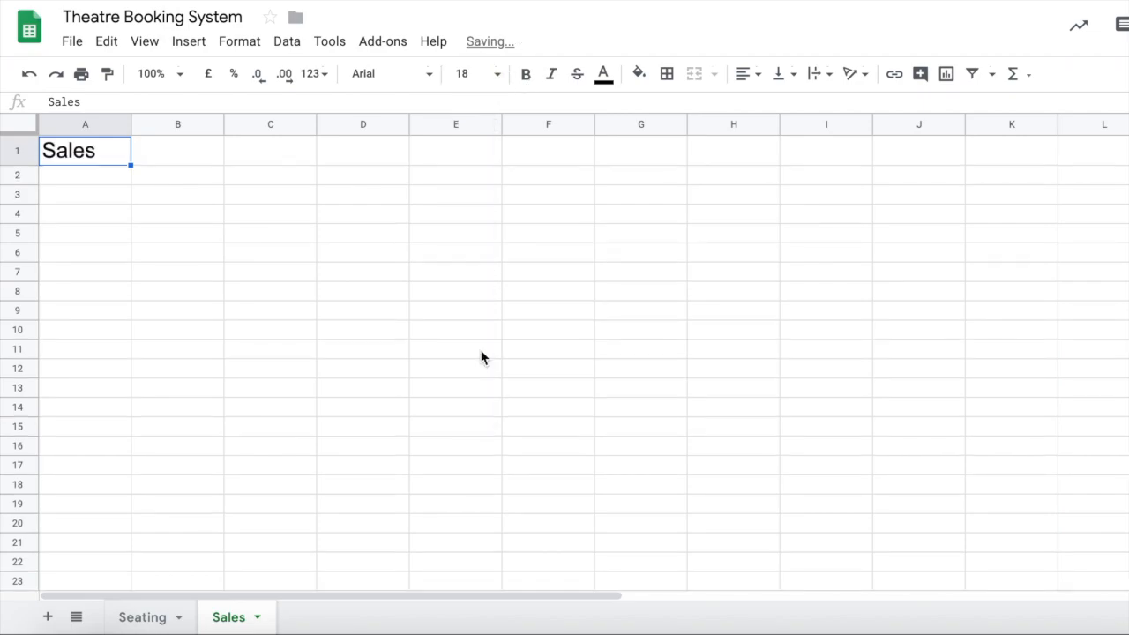
Enter the column headers Seat types, Cost, Quantity and Sales in cells A3 to D3
left_click(97, 199)
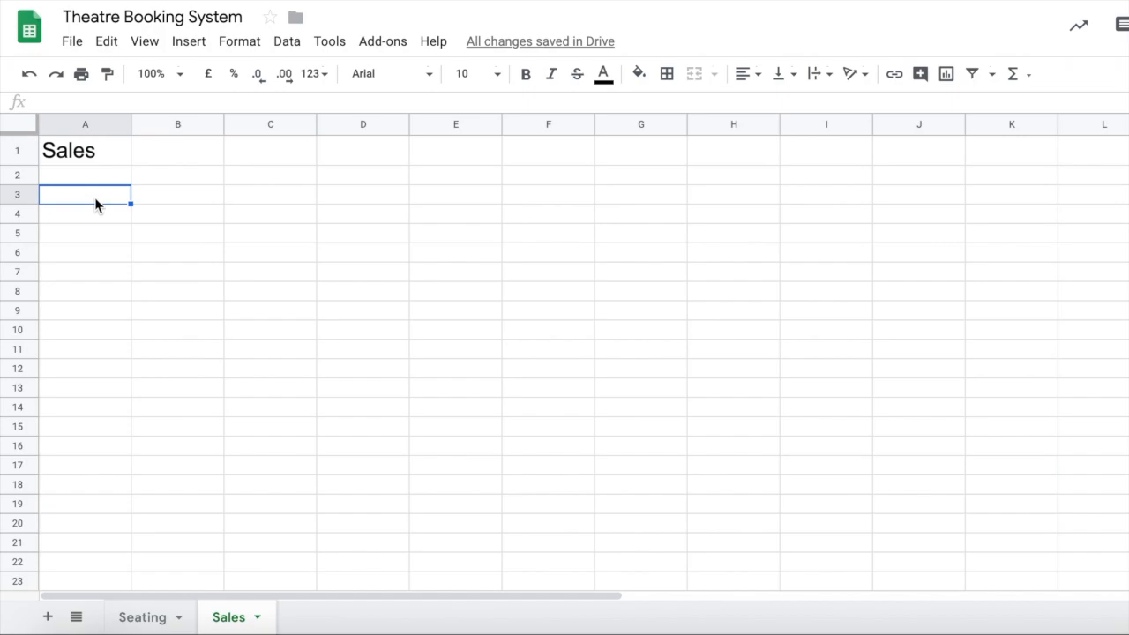
type("Seat")
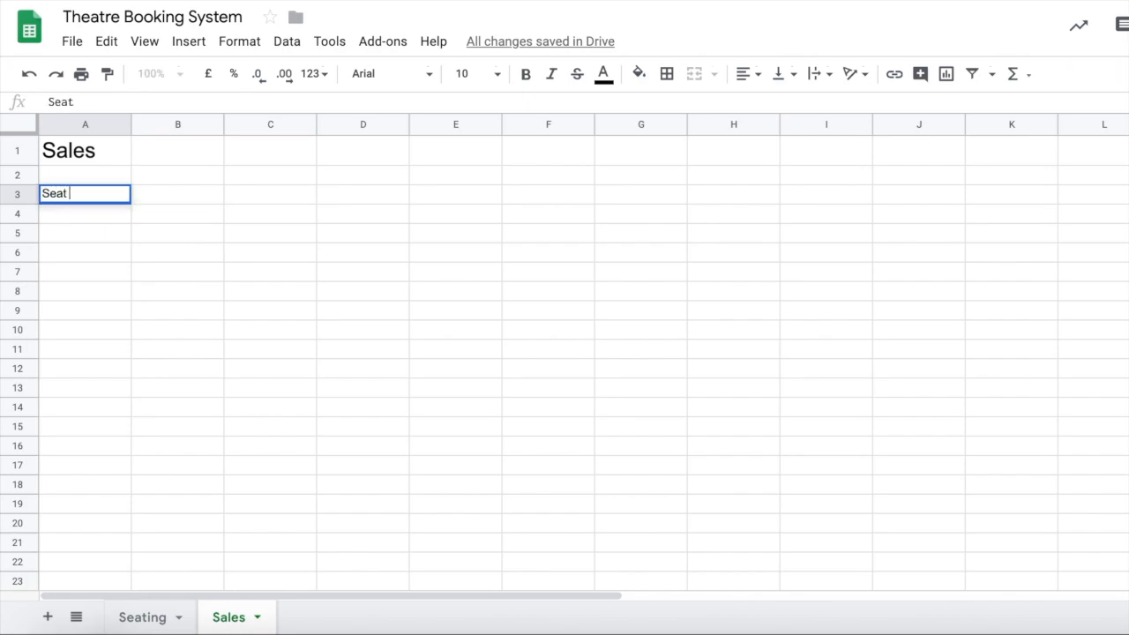
type(" types")
key("Tab")
type("Cost")
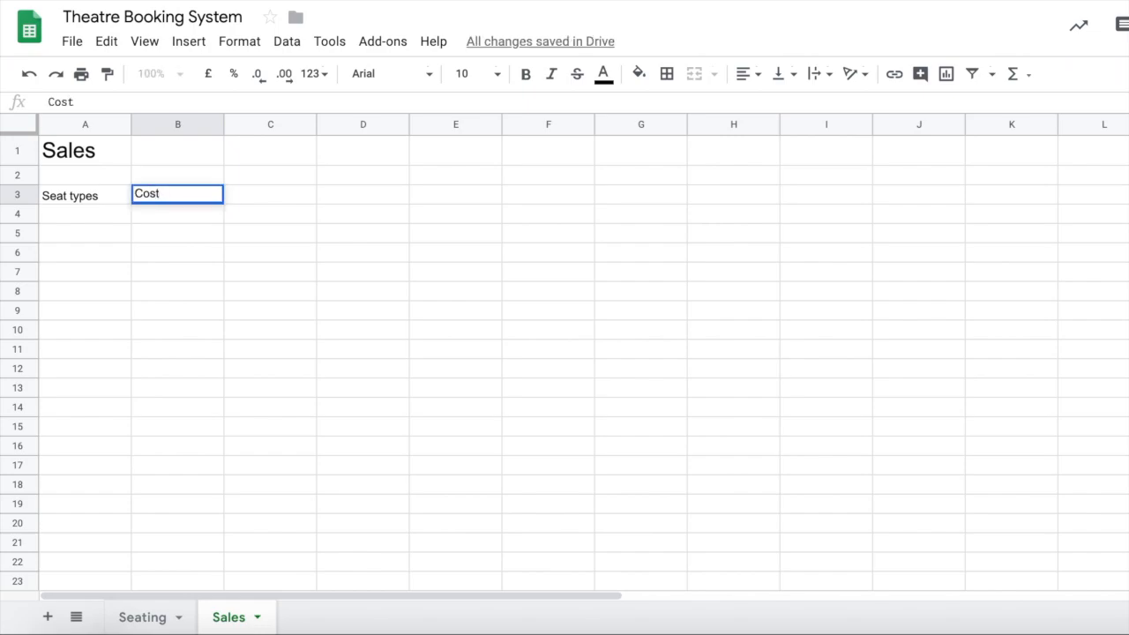
key("Tab")
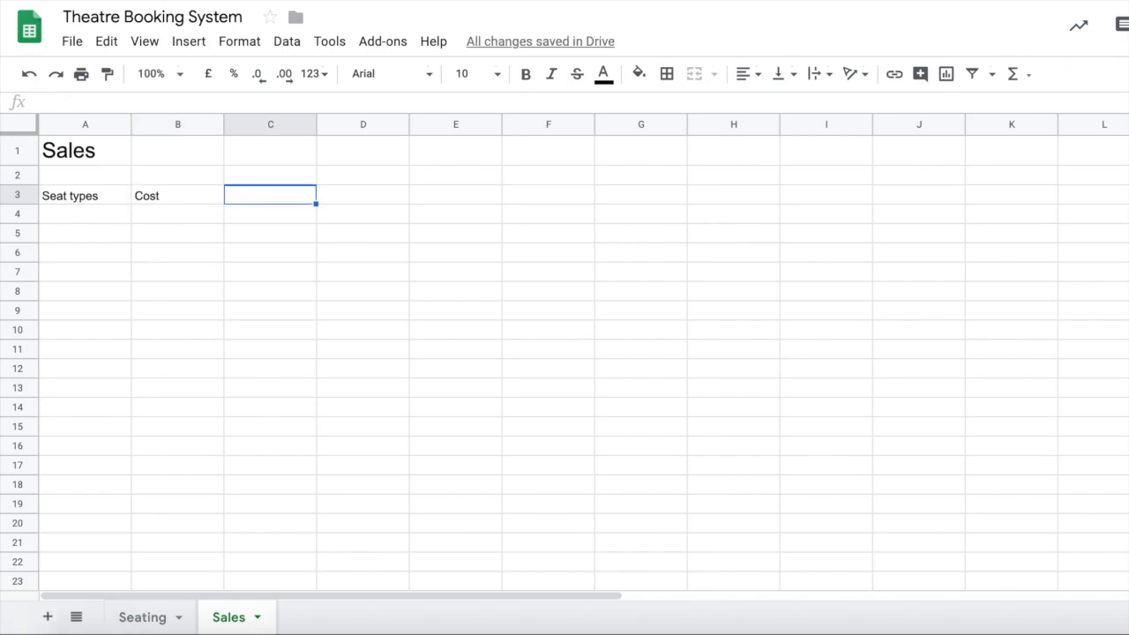
type("Quantity")
key("Tab")
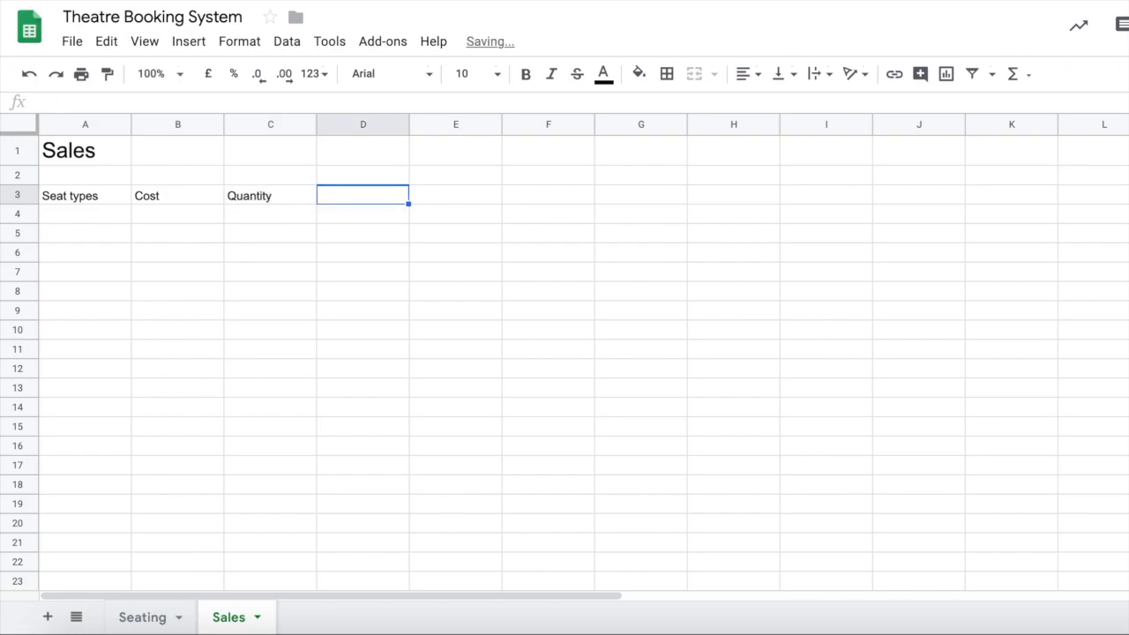
type("Sales")
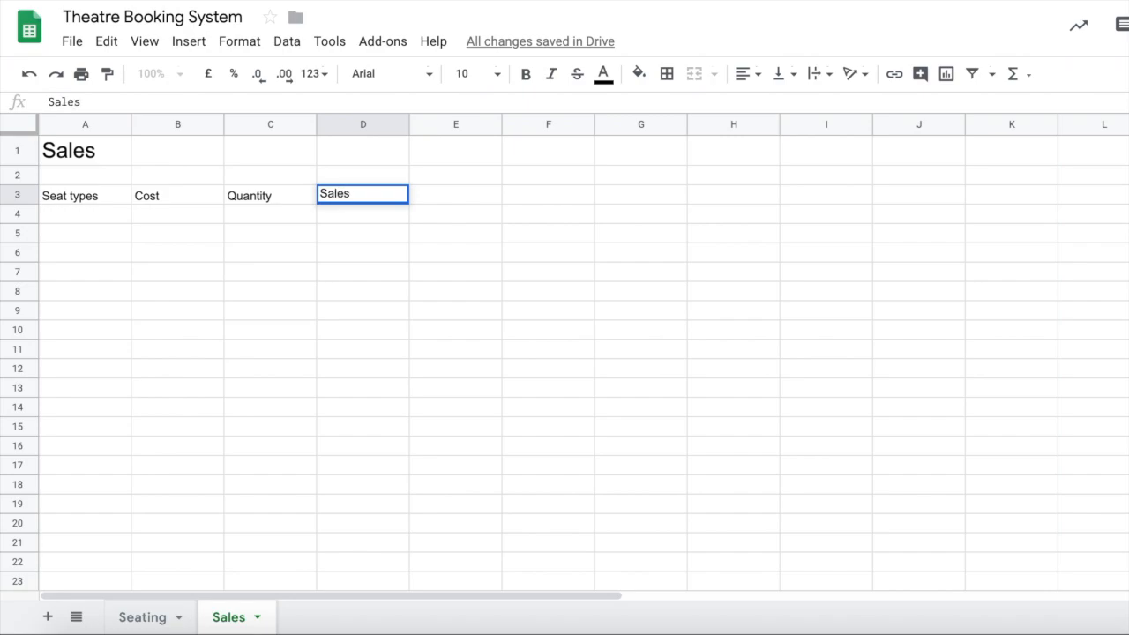
key("Return")
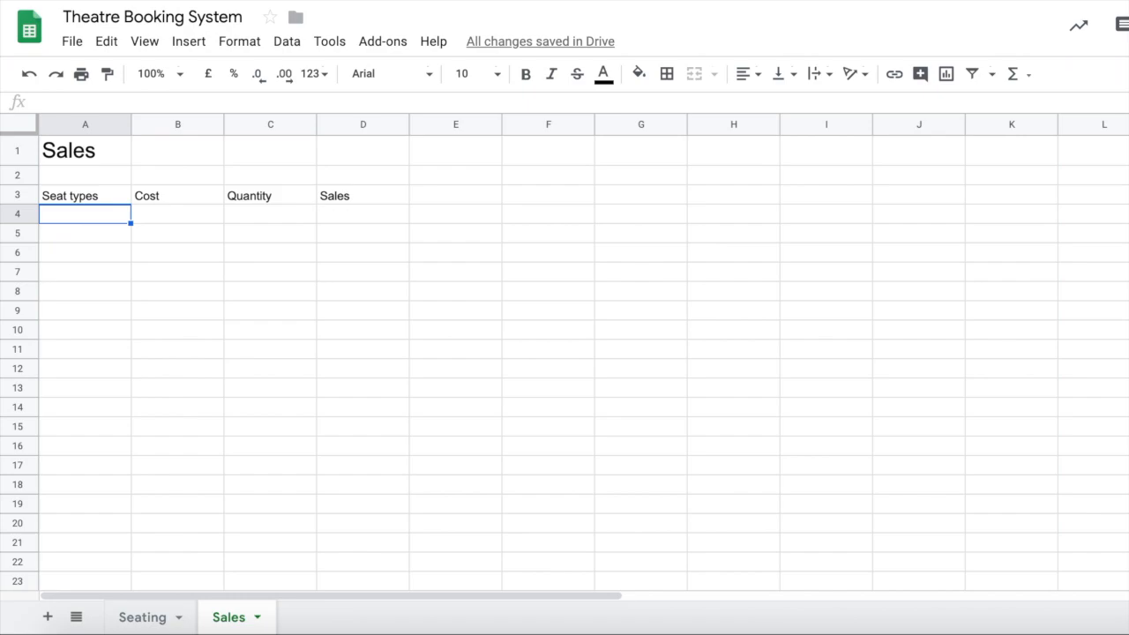
Copy the Adult, Child and Concession labels from N21:N23 on the Seating sheet into A4:A6 of the Sales sheet
left_click(145, 617)
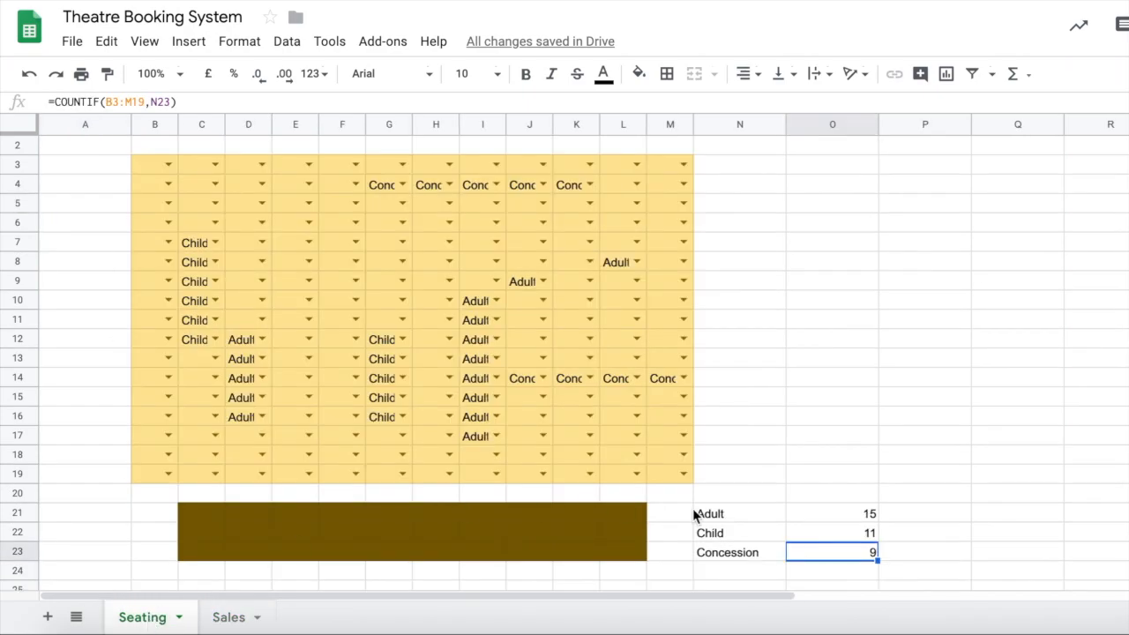
left_click_drag(717, 520, 719, 566)
key("ctrl+c")
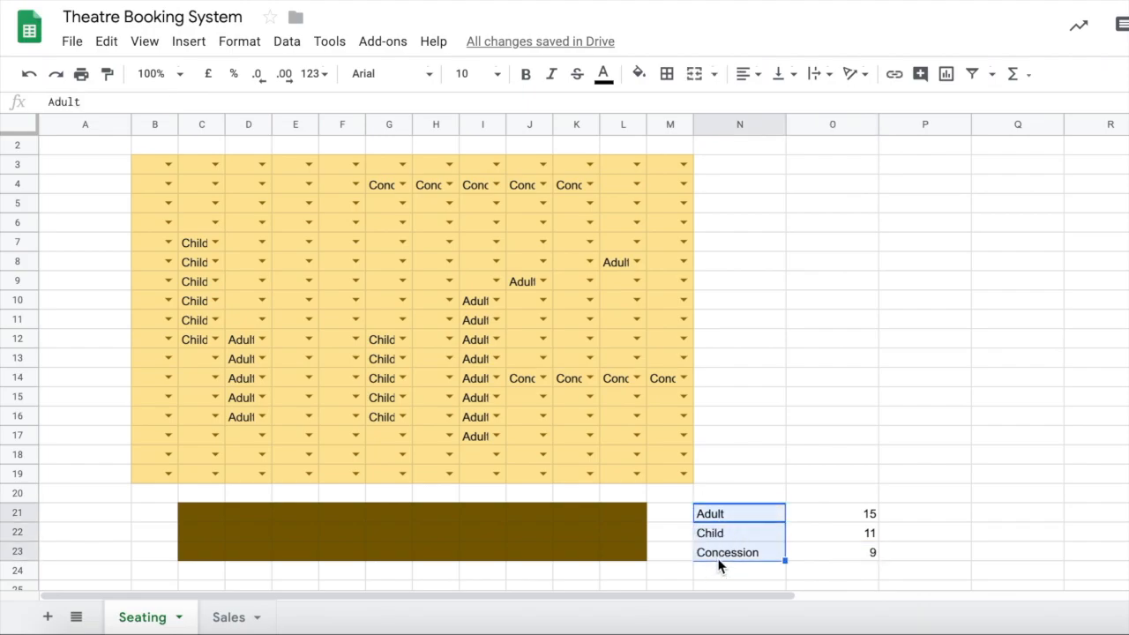
left_click(231, 618)
key("ctrl+v")
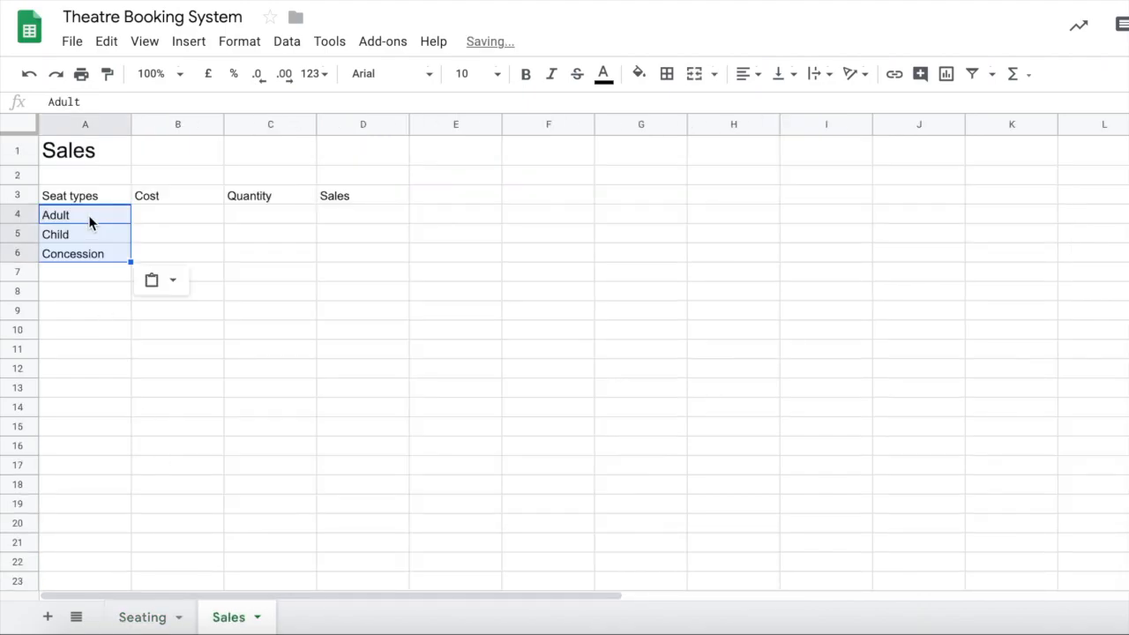
Make the column headers in A3:D3 bold
left_click(146, 221)
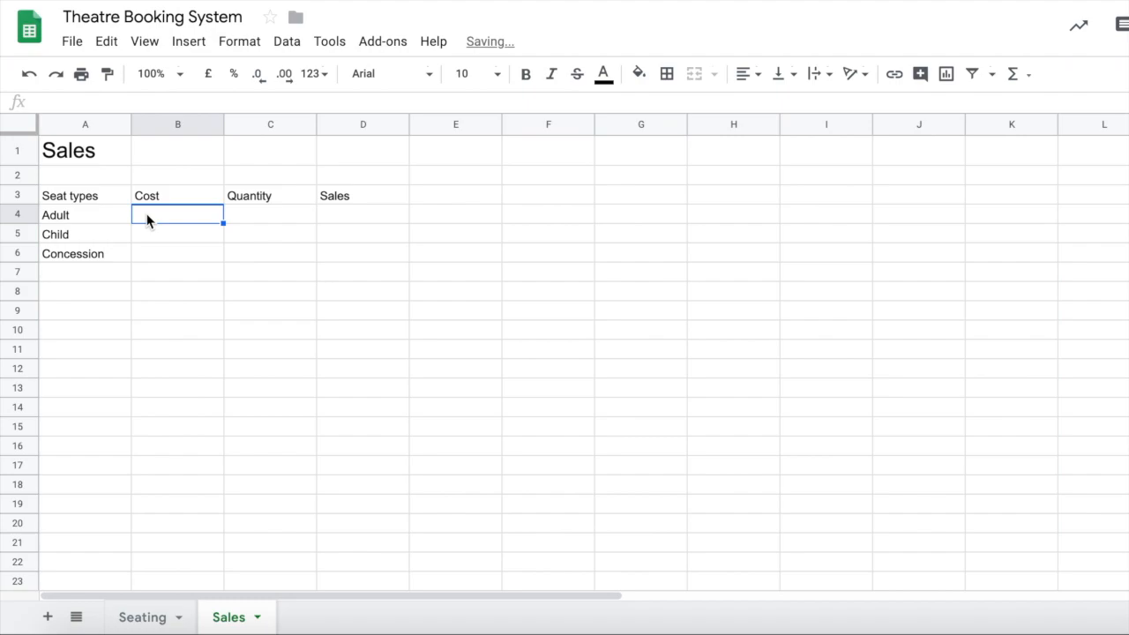
left_click_drag(88, 195, 331, 195)
key("ctrl+b")
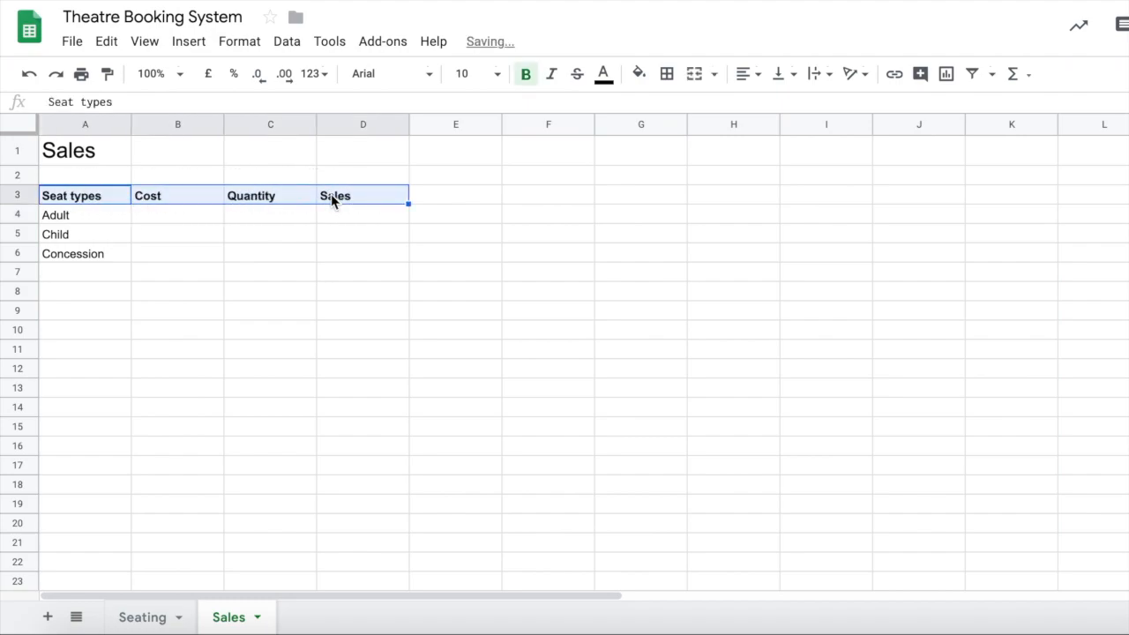
Enter the costs 8 for Adult, 3 for Child and 5 for Concession in B4:B6
left_click(150, 218)
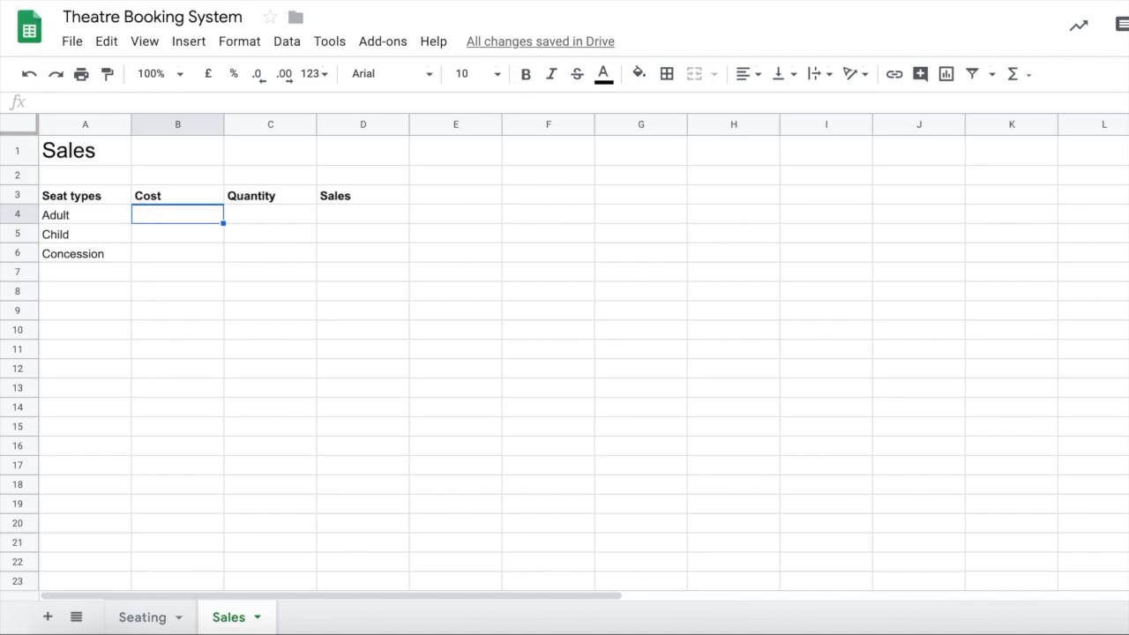
type("8")
key("Return")
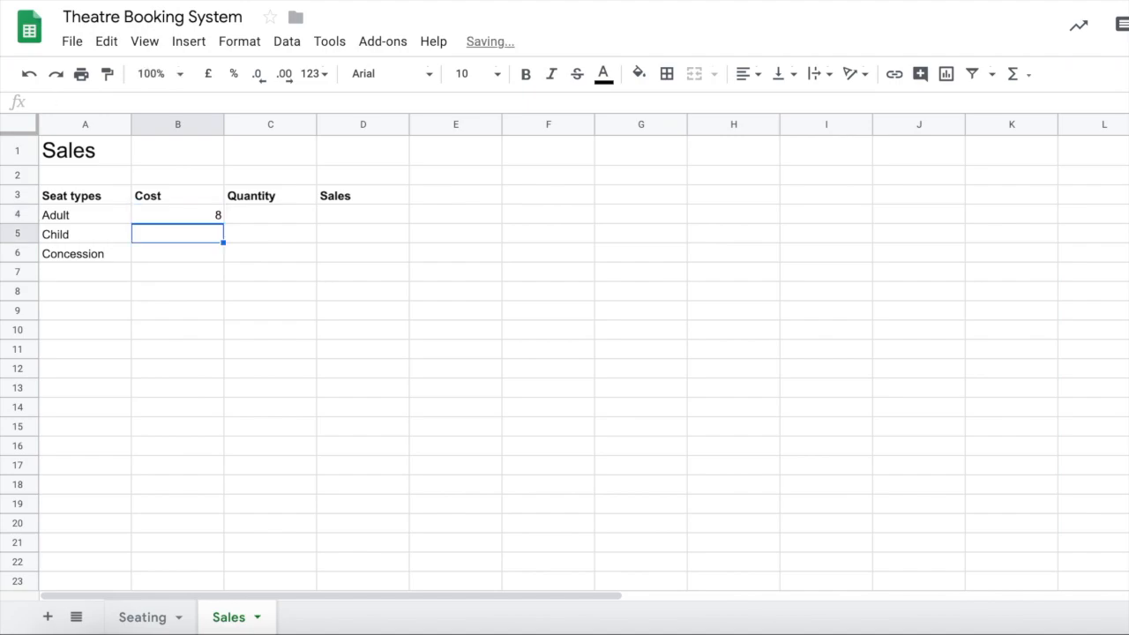
type("3")
key("Return")
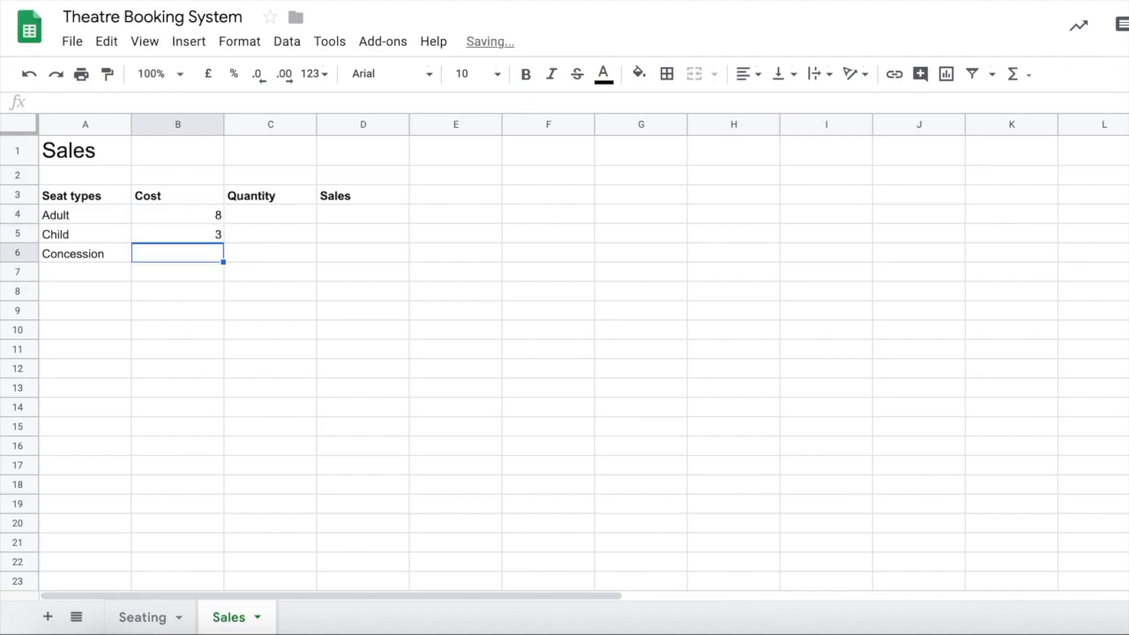
type("5")
key("Return")
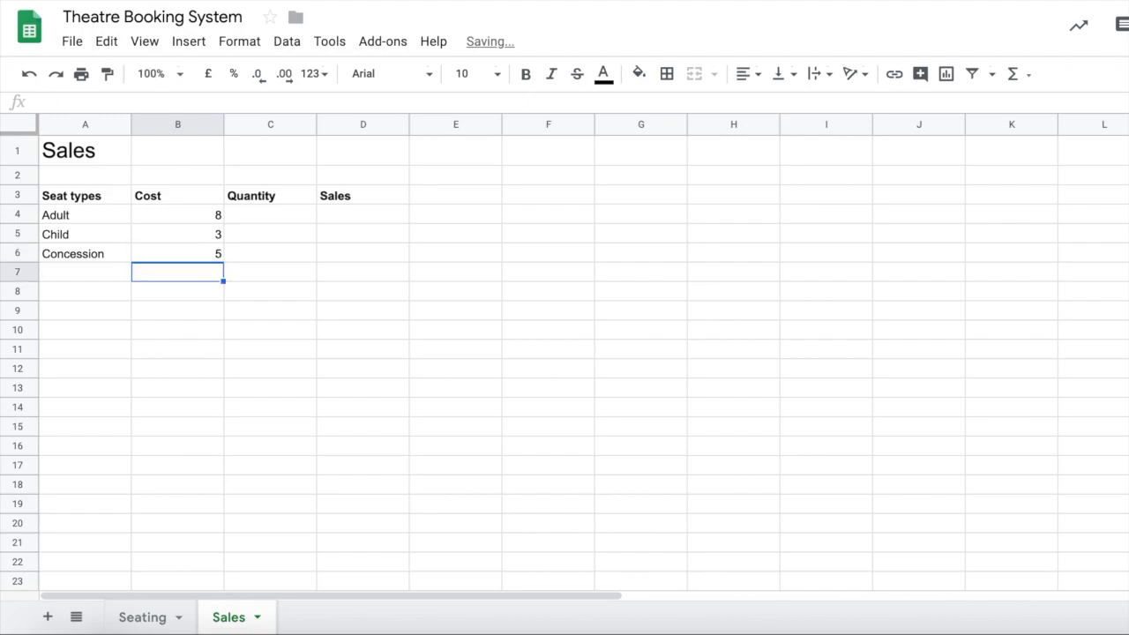
Format the costs in B4:B6 as currency in pounds
left_click(170, 219)
left_click_drag(170, 218, 170, 259)
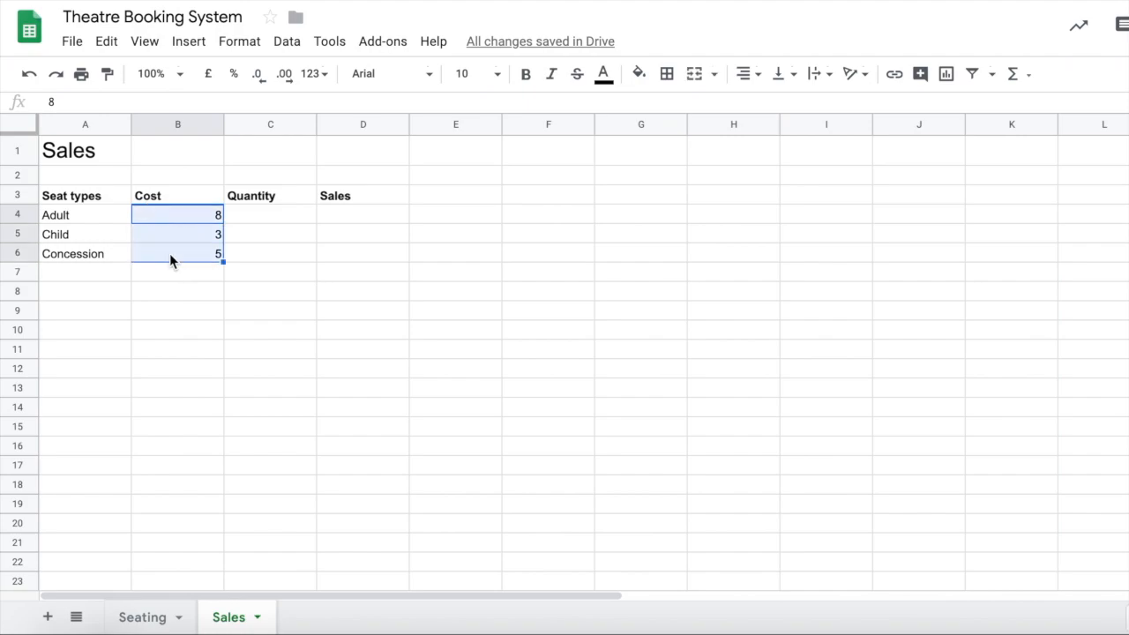
left_click(209, 80)
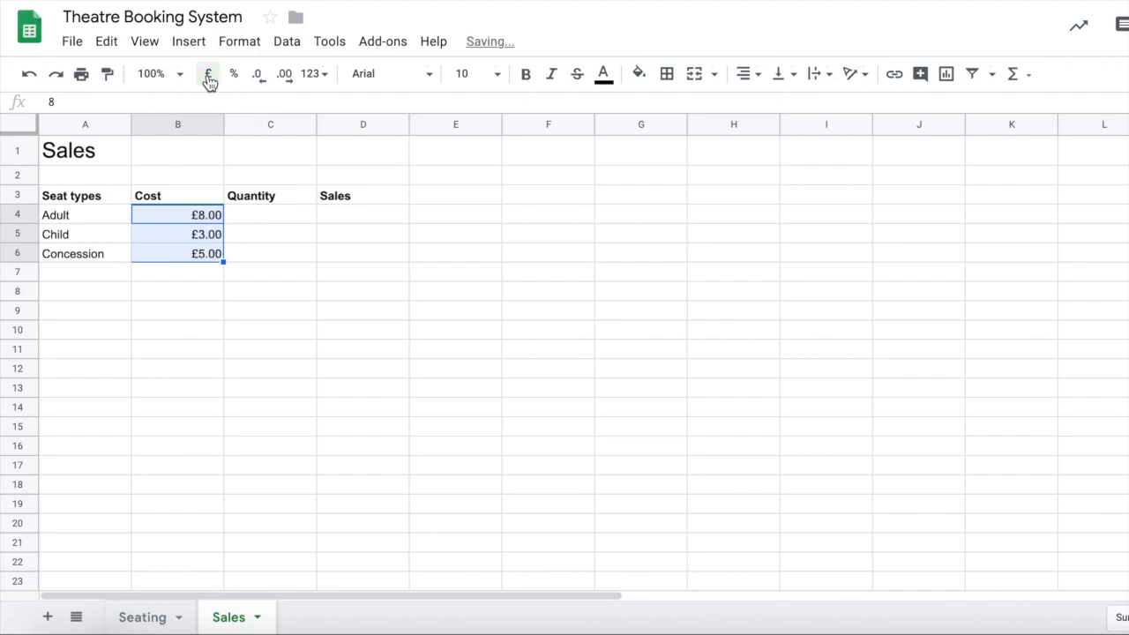
Check the Adult, Child and Concession count cells O21:O23 on the Seating sheet, and return to the Sales sheet
left_click(265, 216)
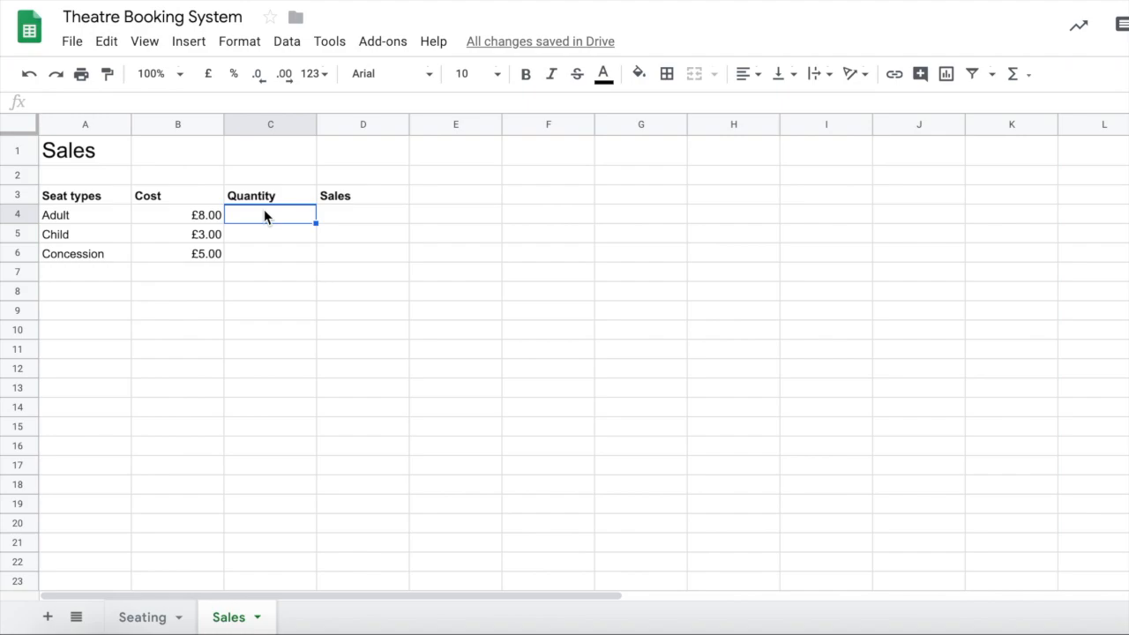
left_click(143, 620)
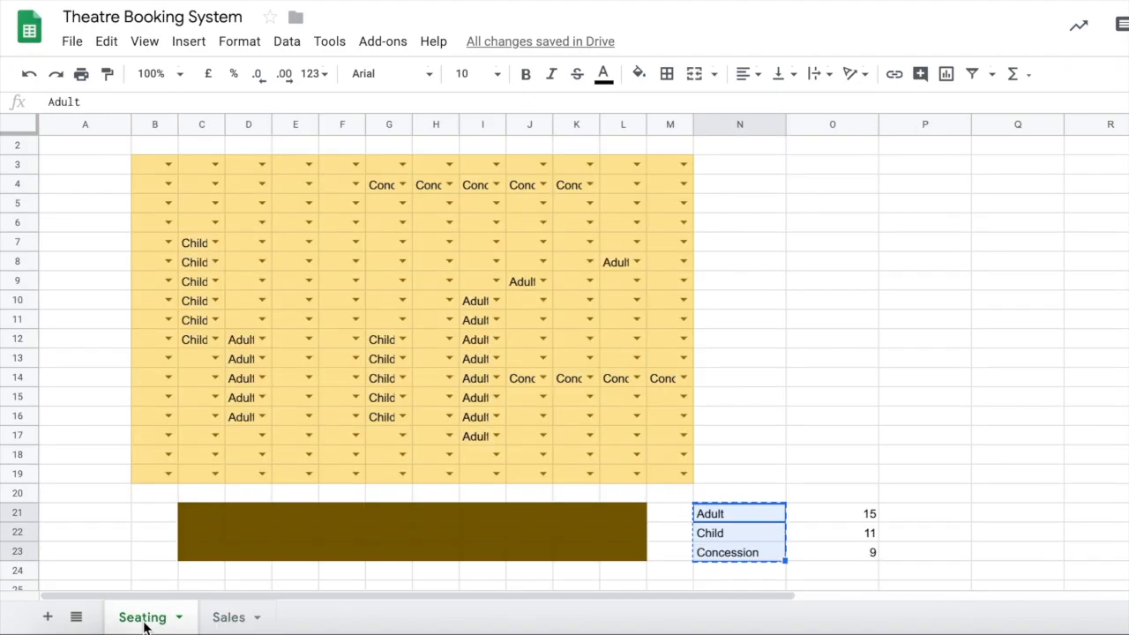
left_click(839, 519)
left_click(841, 526)
left_click(840, 553)
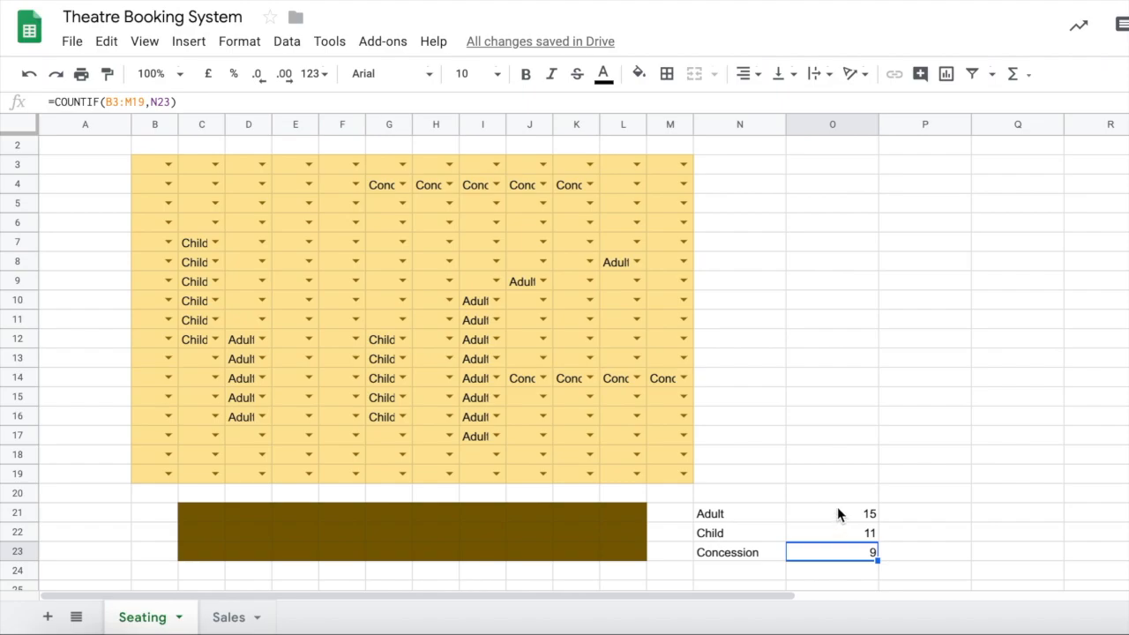
left_click(250, 617)
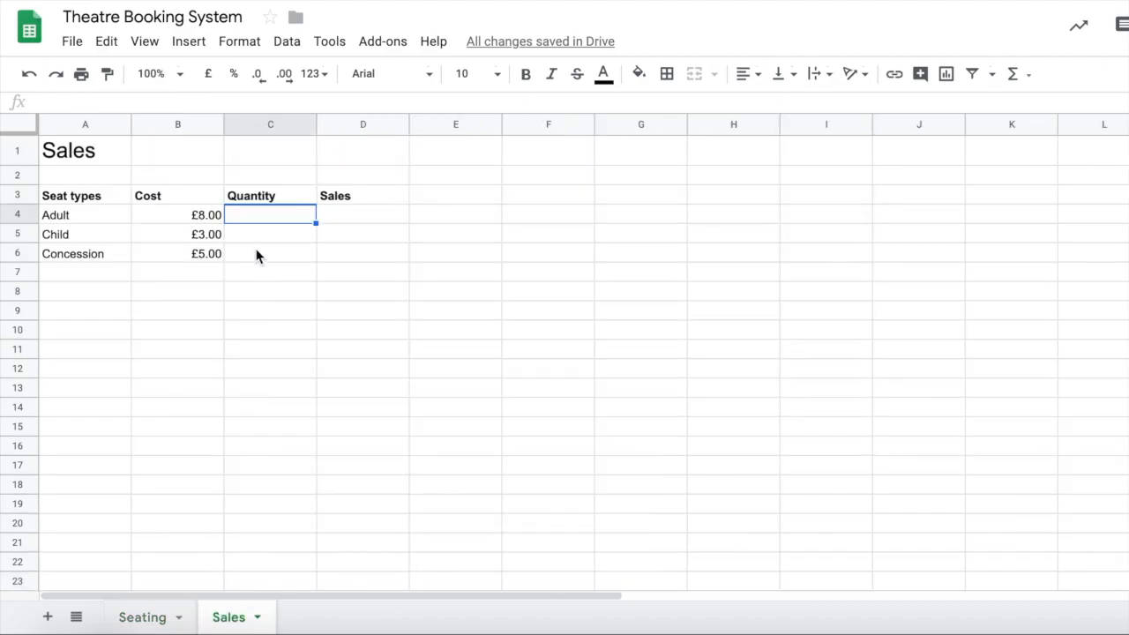
type("15")
key("BackSpace")
key("BackSpace")
left_click(282, 238)
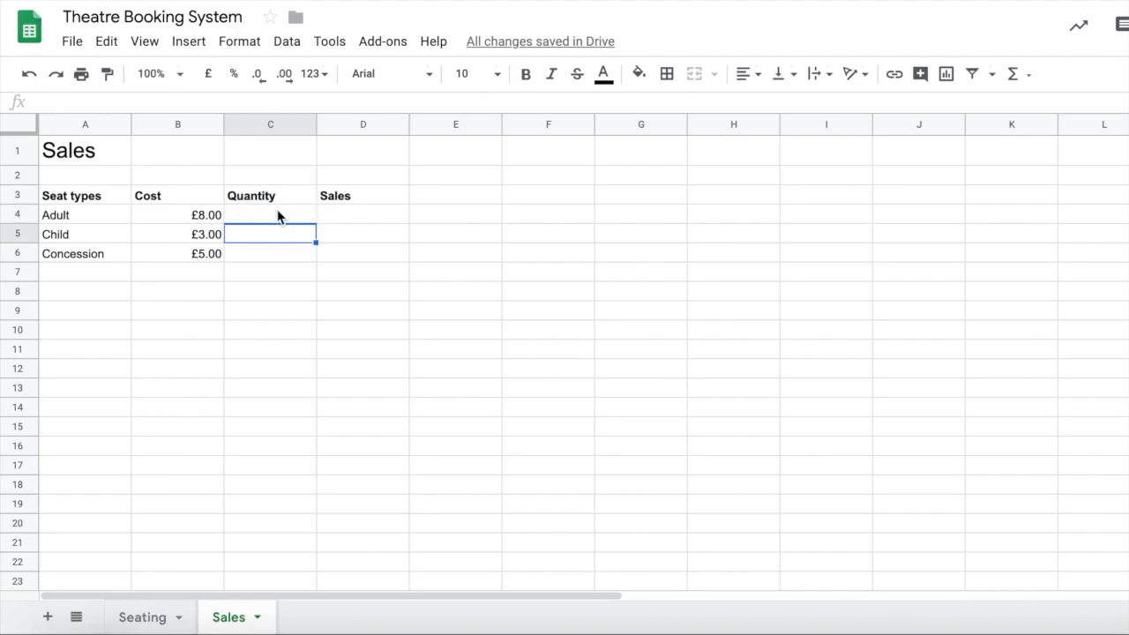
left_click(278, 213)
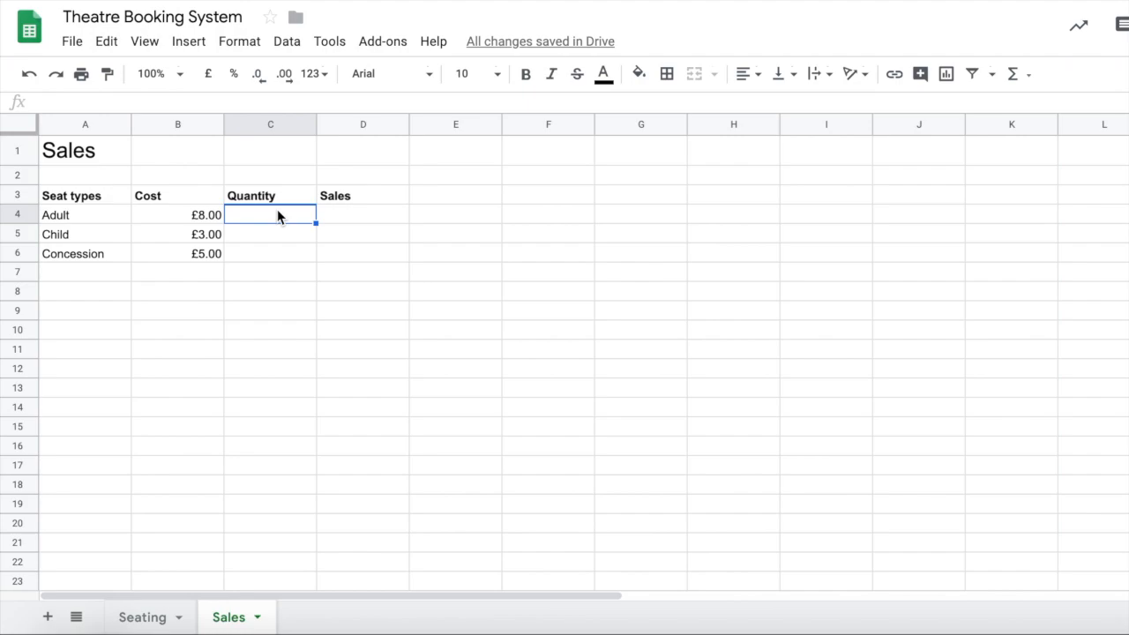
Enter a formula in the Adult quantity cell C4 that references cell O21 on the Seating sheet
type("=")
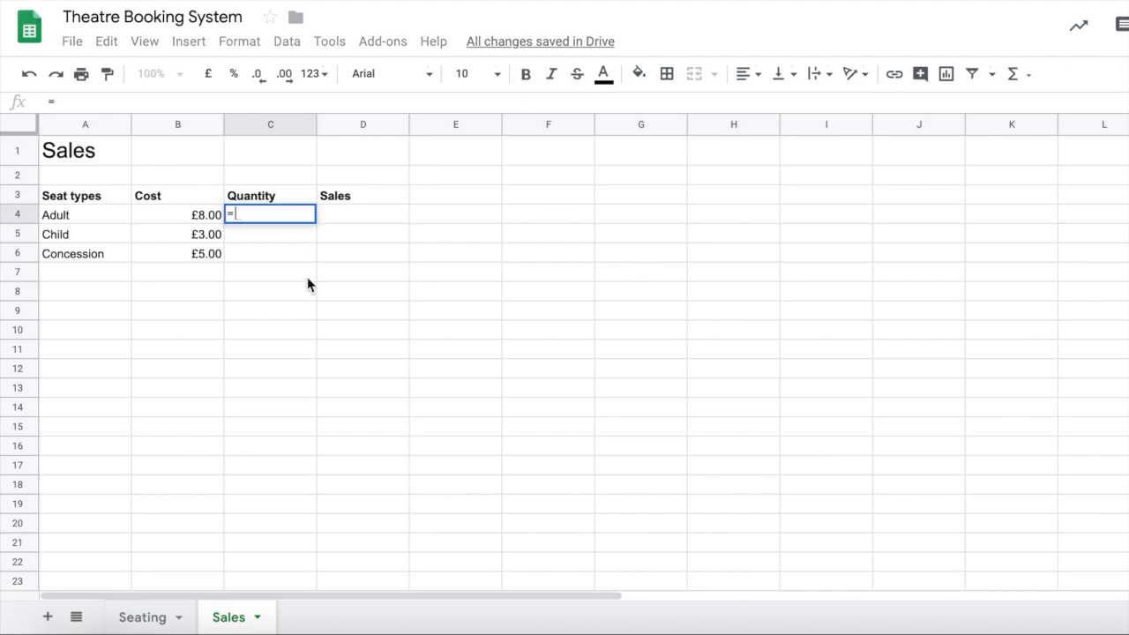
left_click(139, 621)
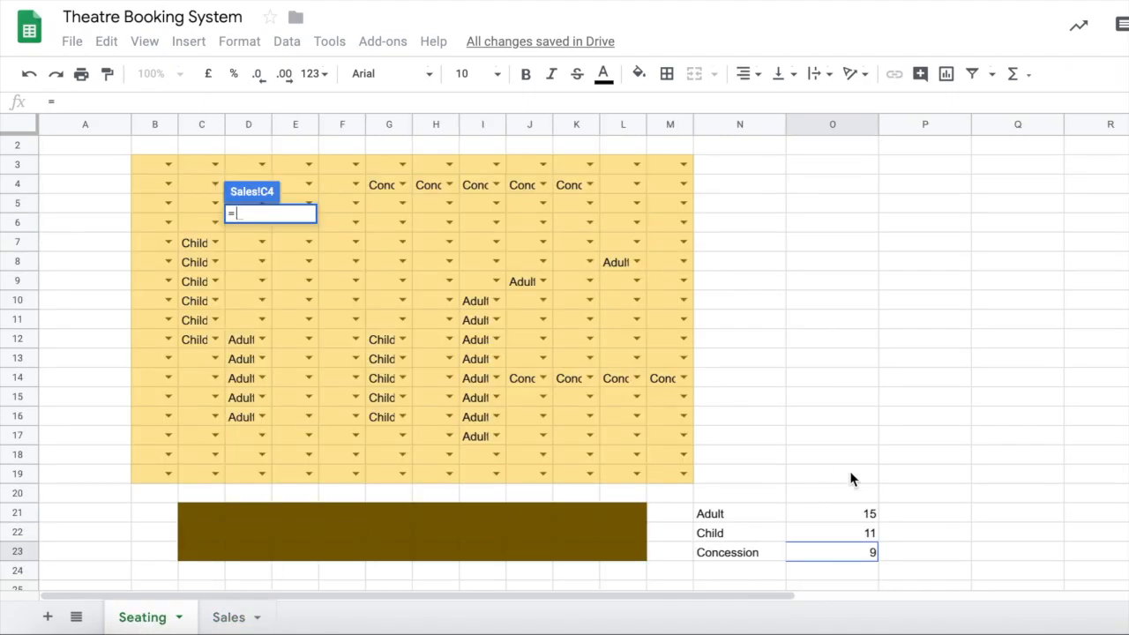
left_click(852, 521)
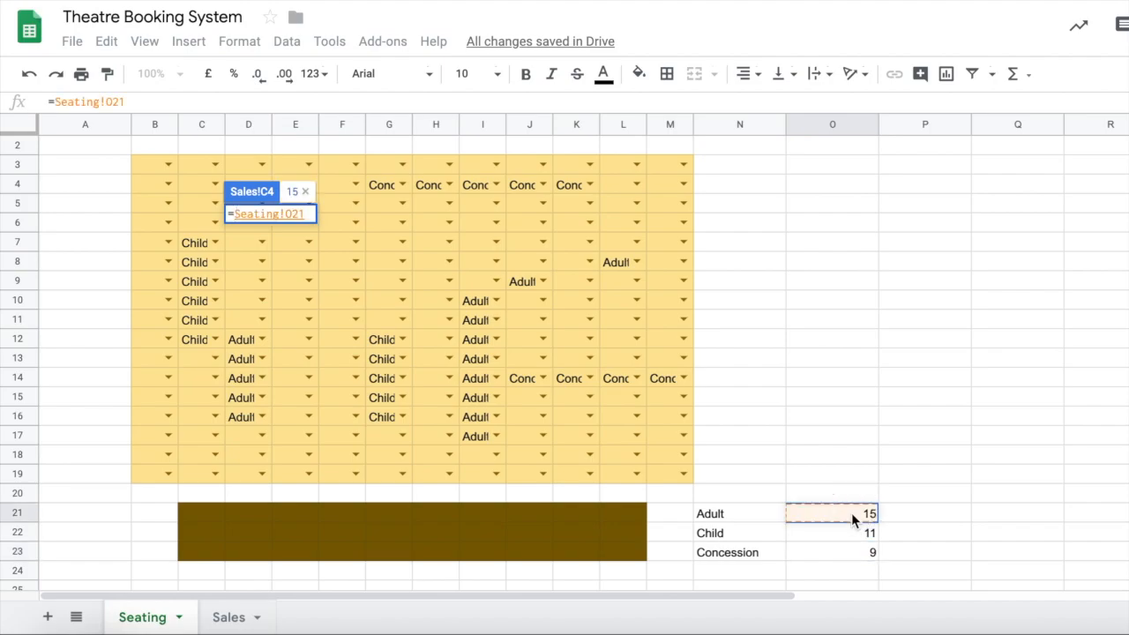
key("Return")
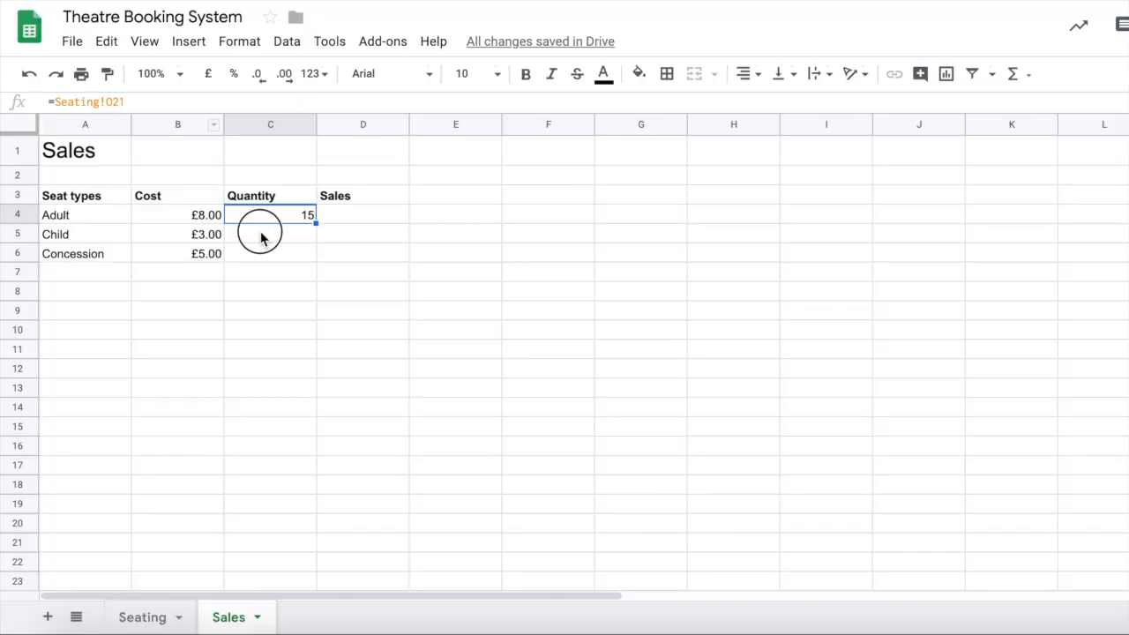
Copy the Adult quantity formula from C4 down to the Child and Concession rows, C5:C6
left_click(261, 234)
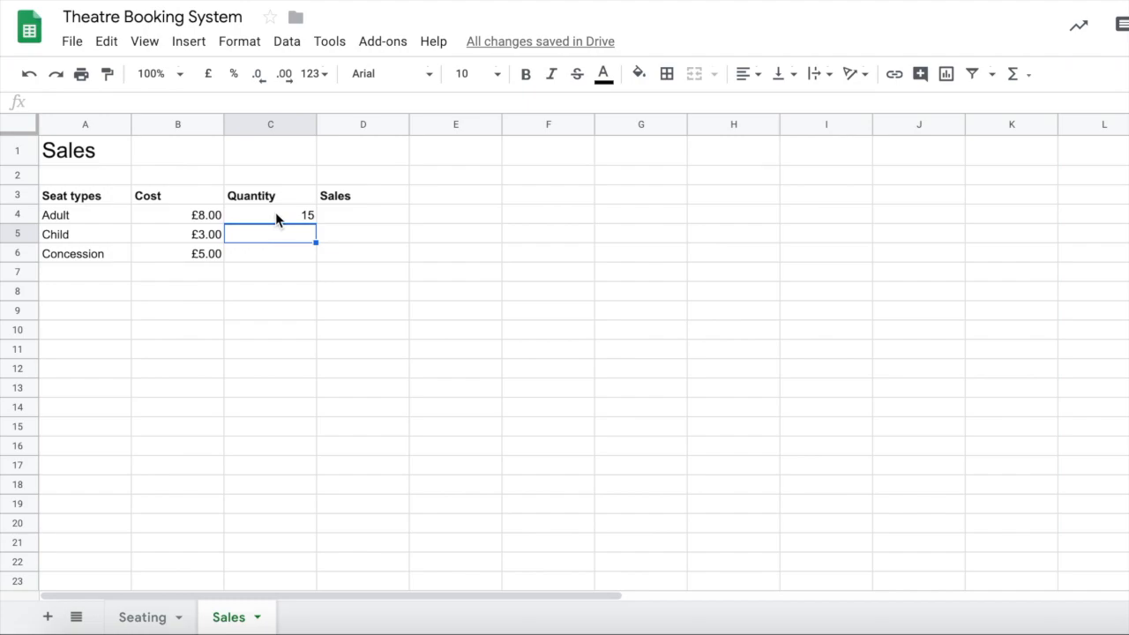
left_click(142, 618)
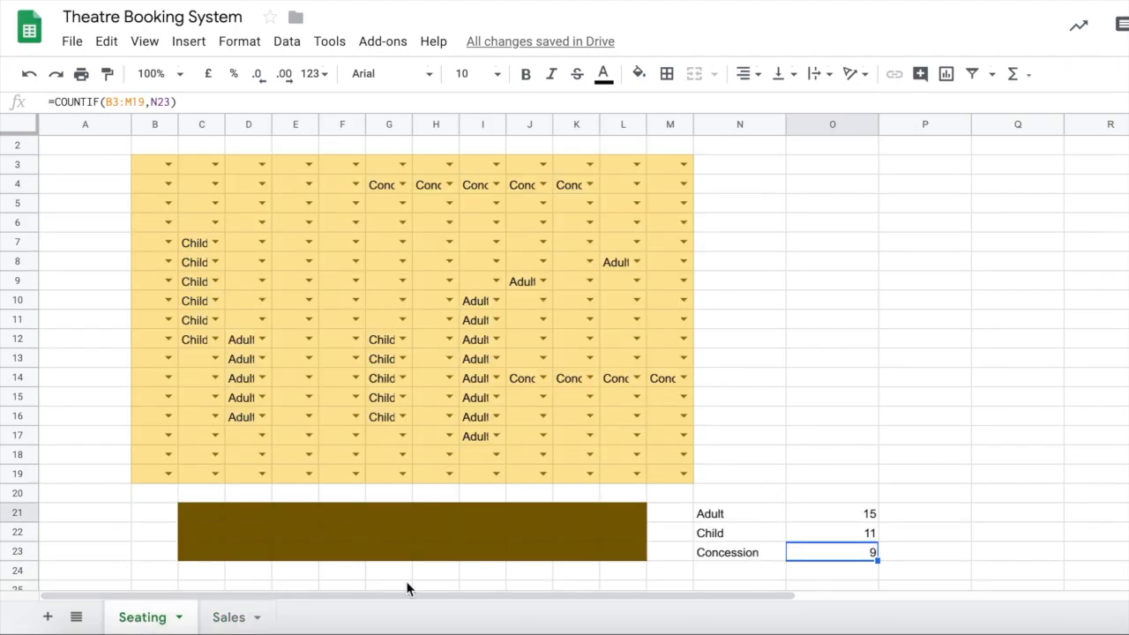
left_click(229, 617)
left_click(291, 216)
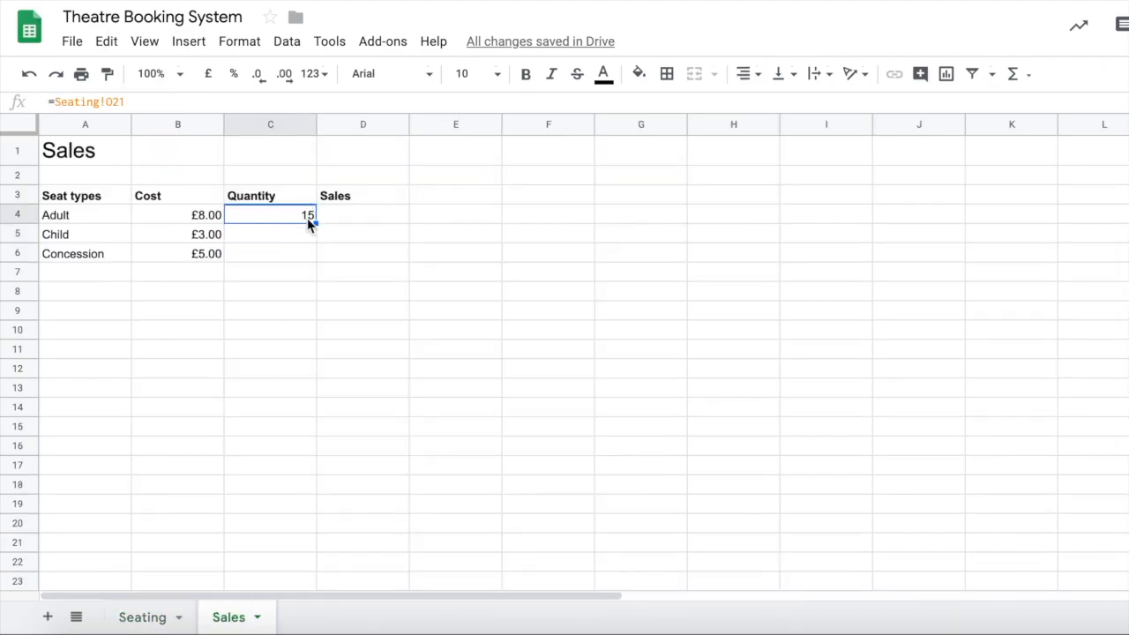
left_click_drag(315, 224, 310, 259)
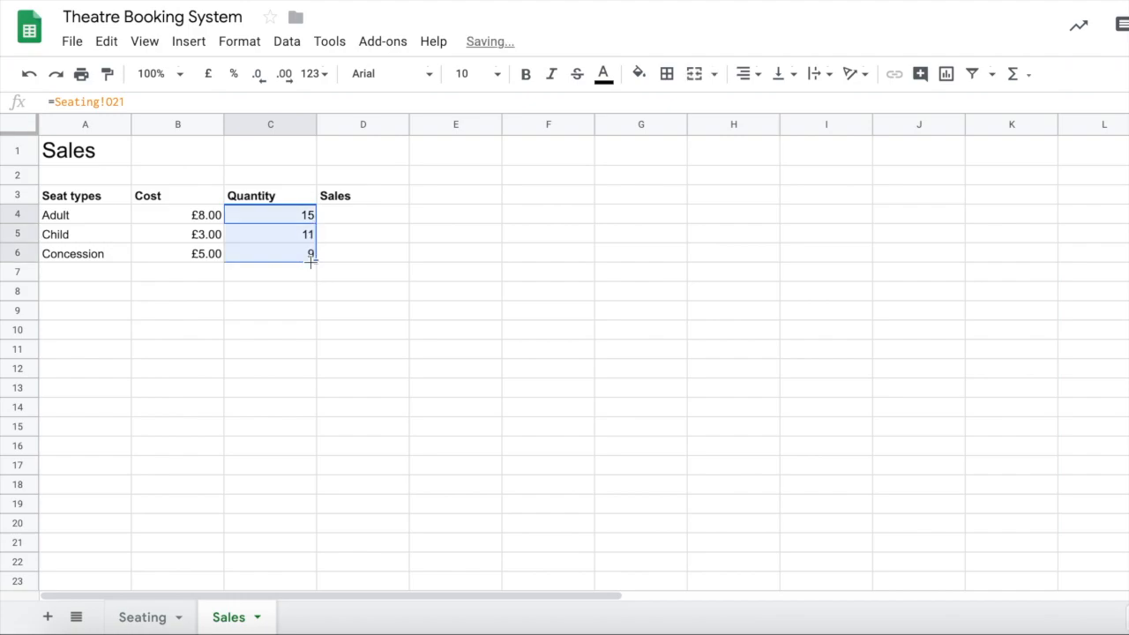
left_click(350, 260)
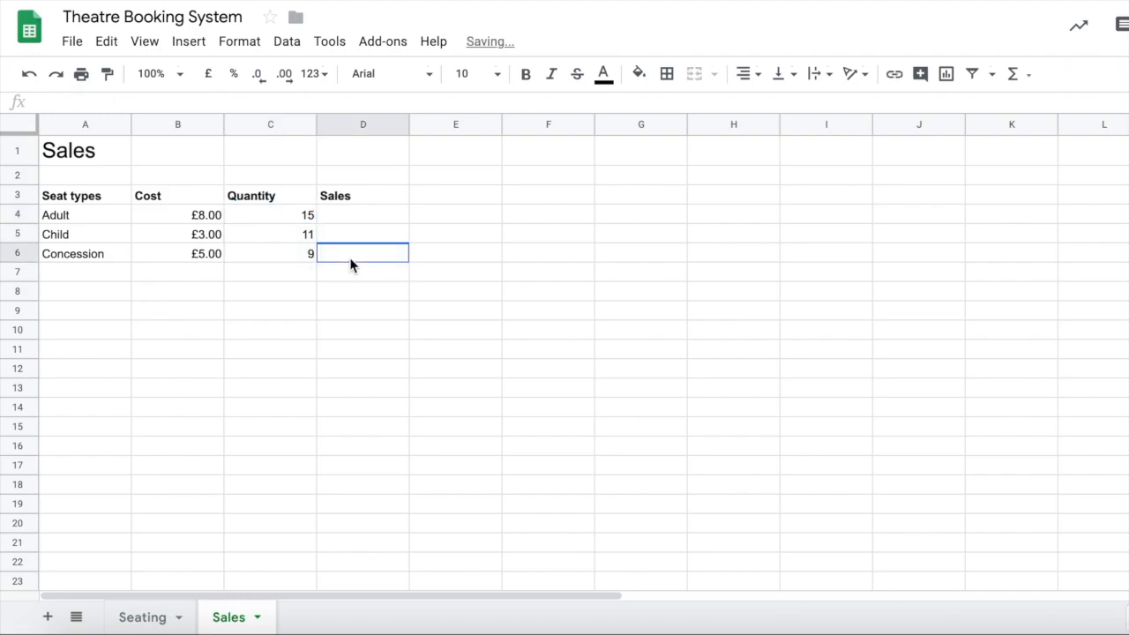
Book an Adult seat in G6, a Child seat in E9 and a Concession seat in F9 on the Seating sheet, and return to Sales
left_click(285, 220)
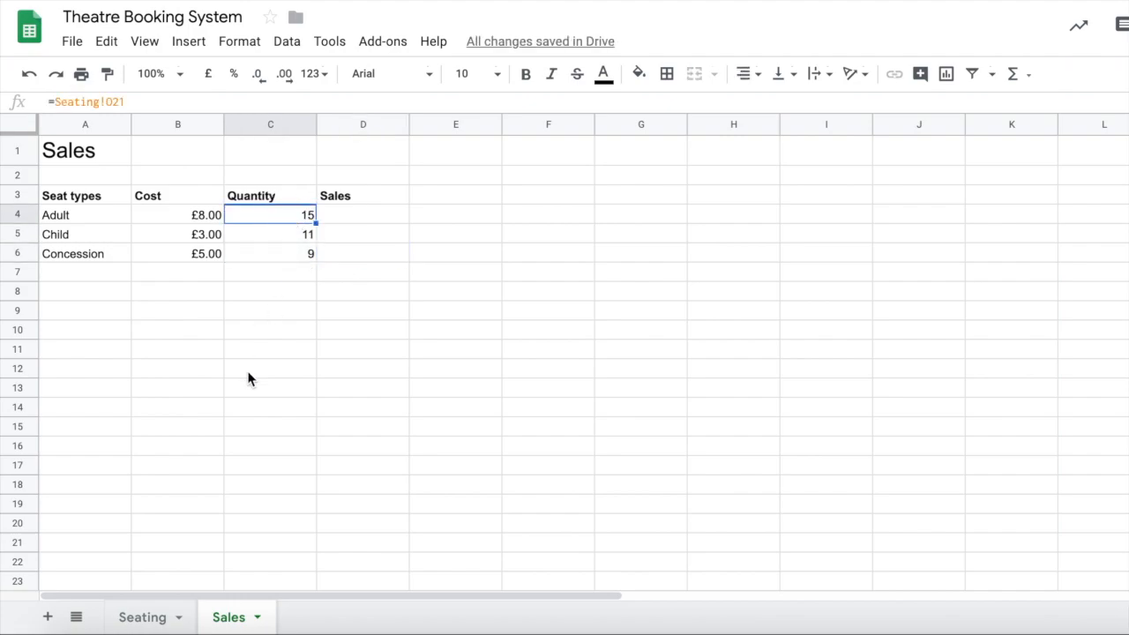
left_click(144, 617)
double_click(397, 222)
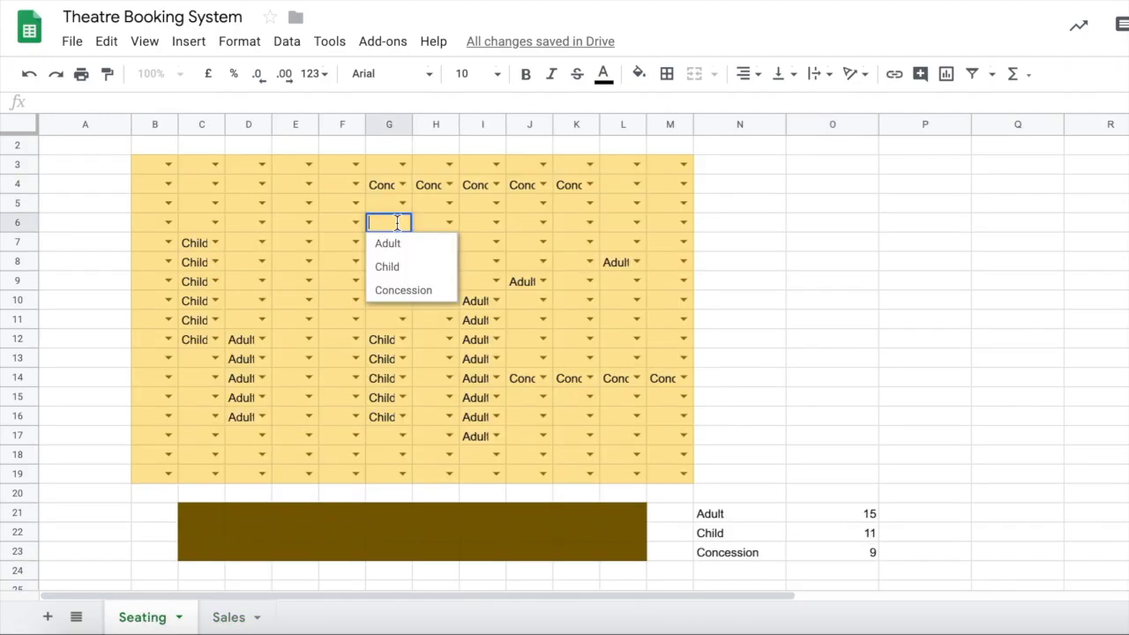
left_click(397, 245)
double_click(310, 281)
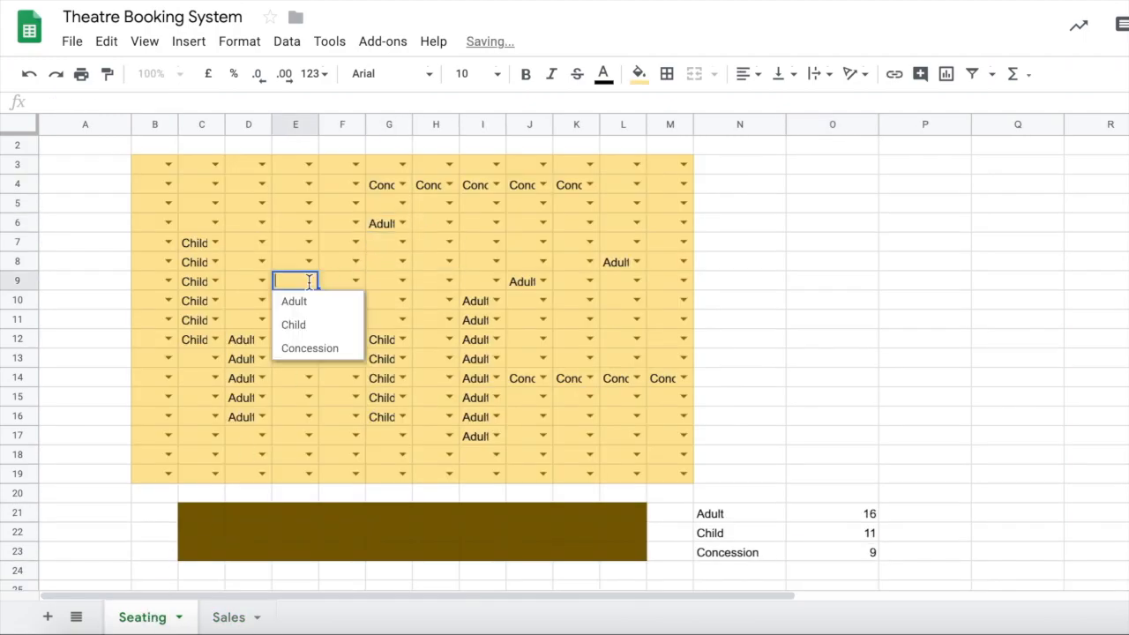
left_click(300, 325)
left_click(354, 281)
left_click(356, 350)
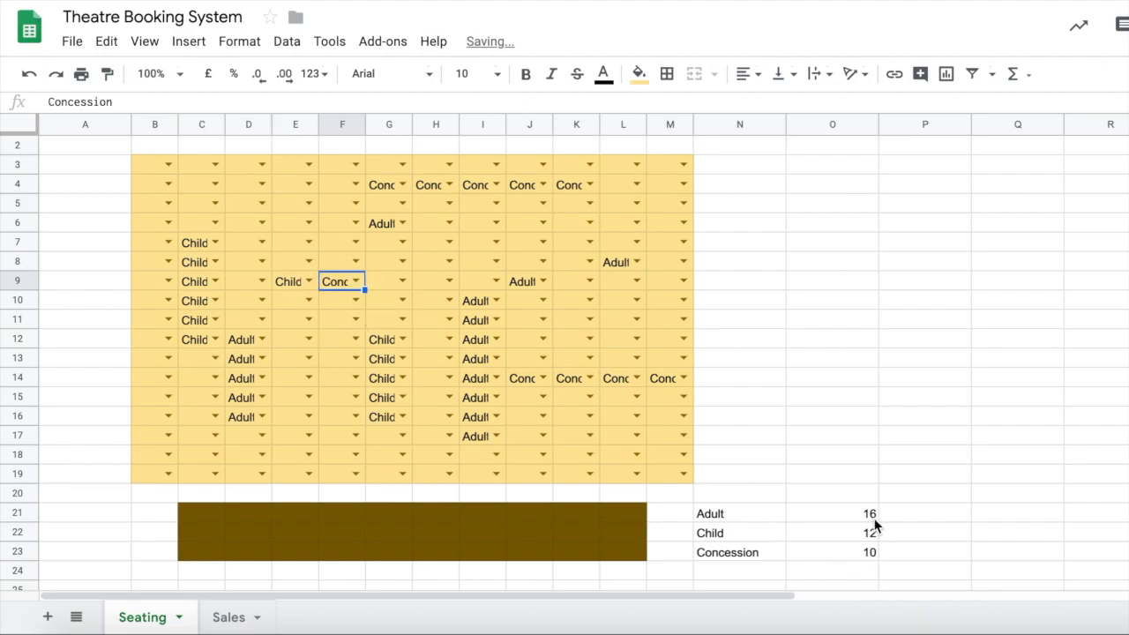
left_click(228, 617)
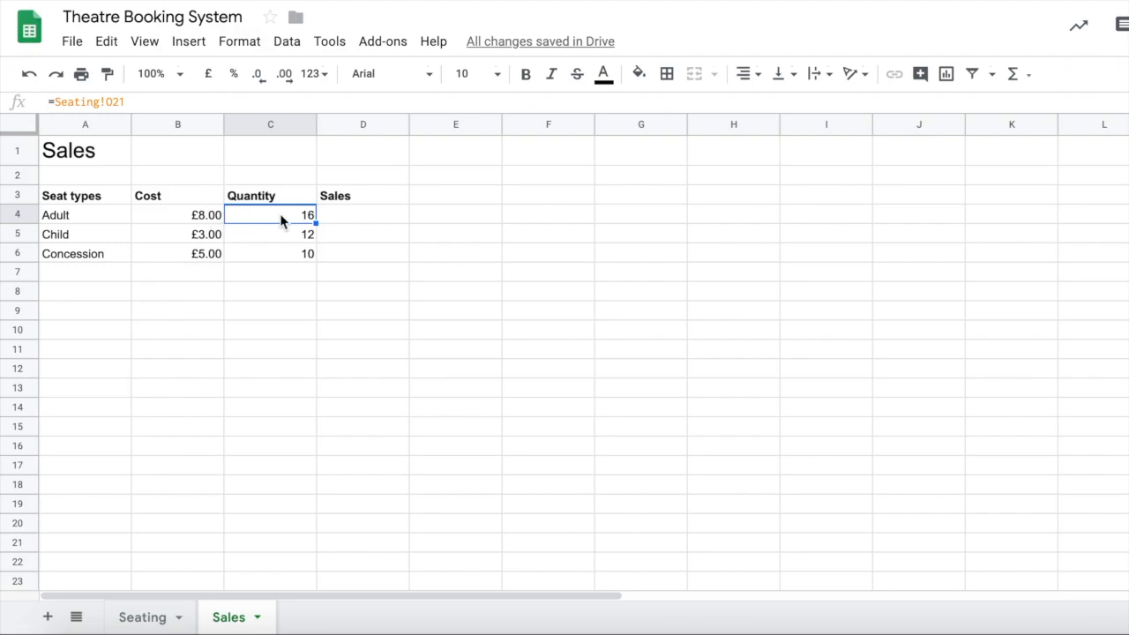
Calculate the Adult sales in D4 by multiplying cost by quantity with the formula =B4*C4
left_click(380, 217)
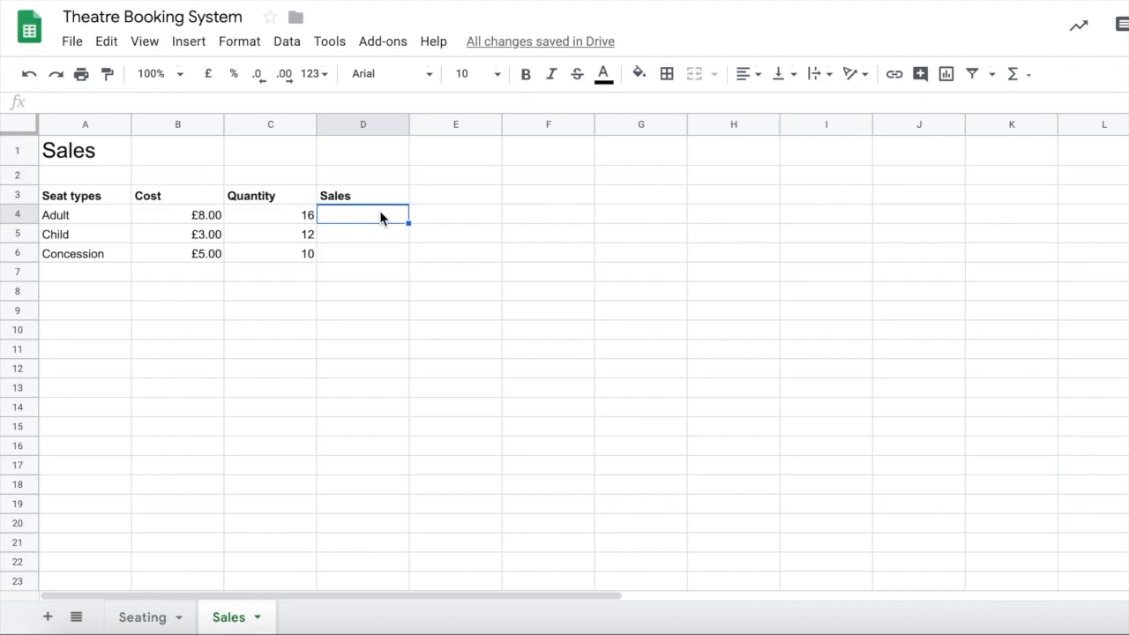
type("=")
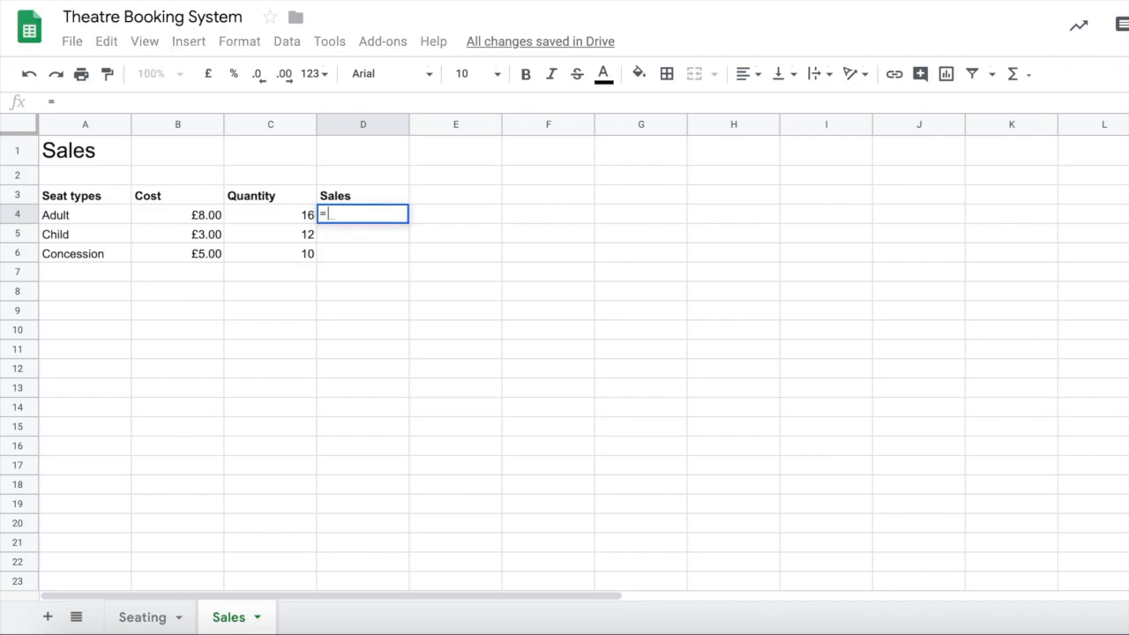
left_click(210, 222)
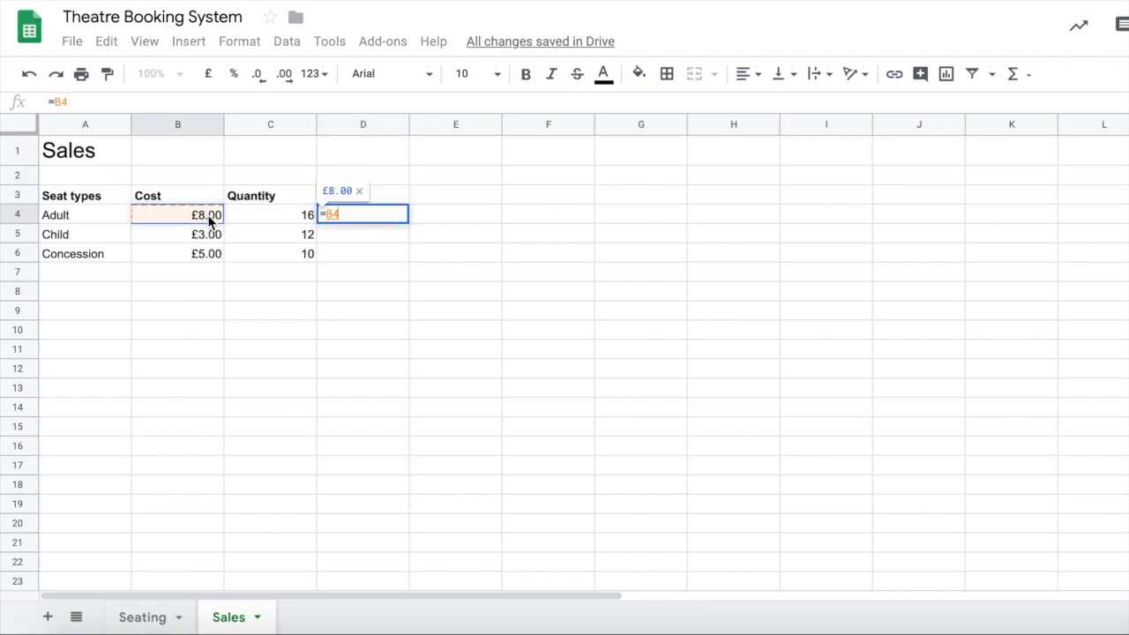
type("*")
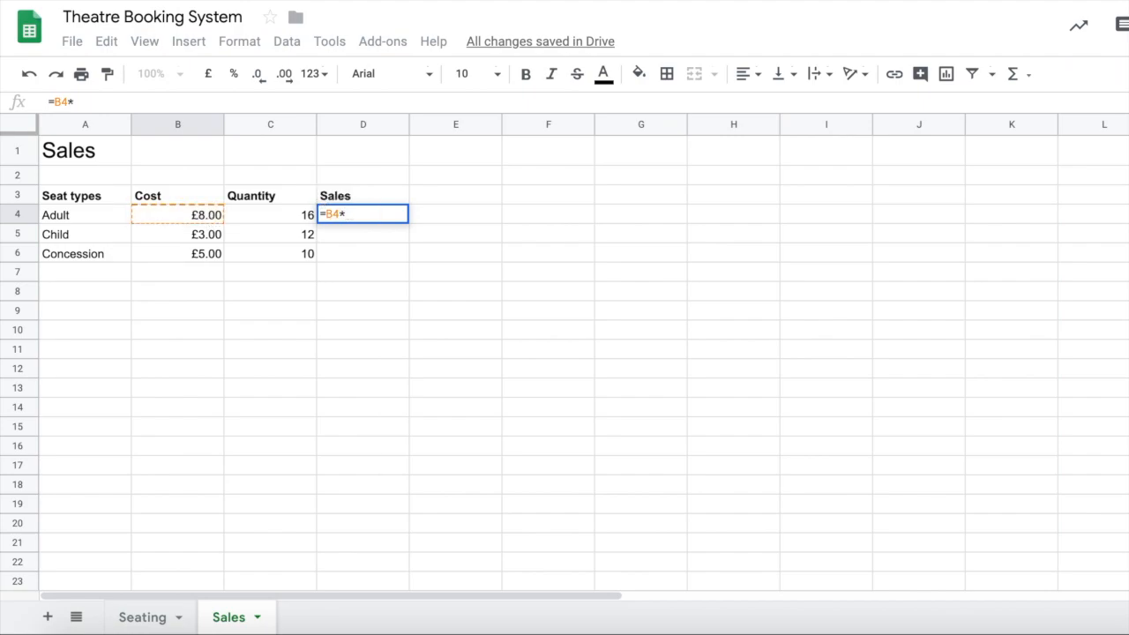
left_click(253, 217)
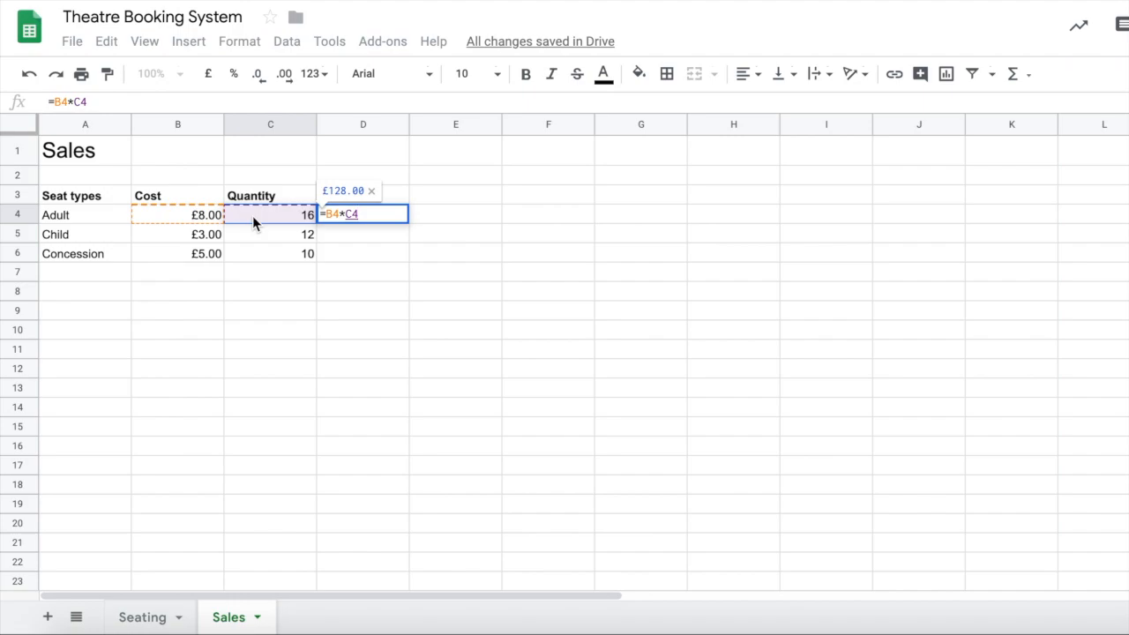
key("Return")
Copy the sales formula from D4 down to the Child and Concession rows, D5:D6
left_click(373, 220)
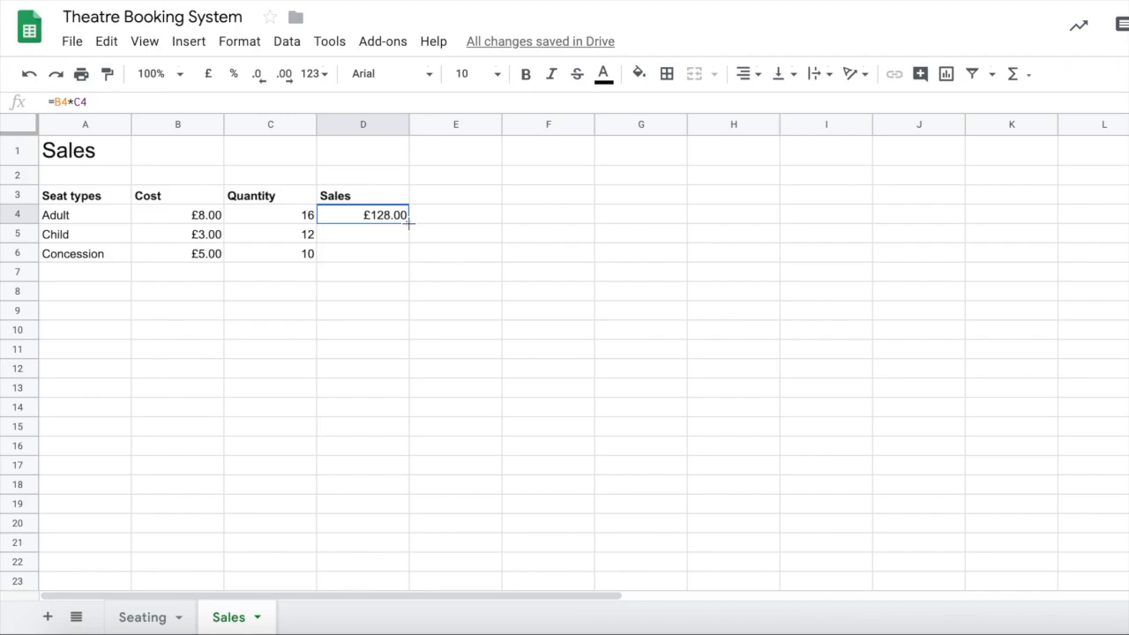
left_click(409, 224)
left_click_drag(409, 223, 406, 259)
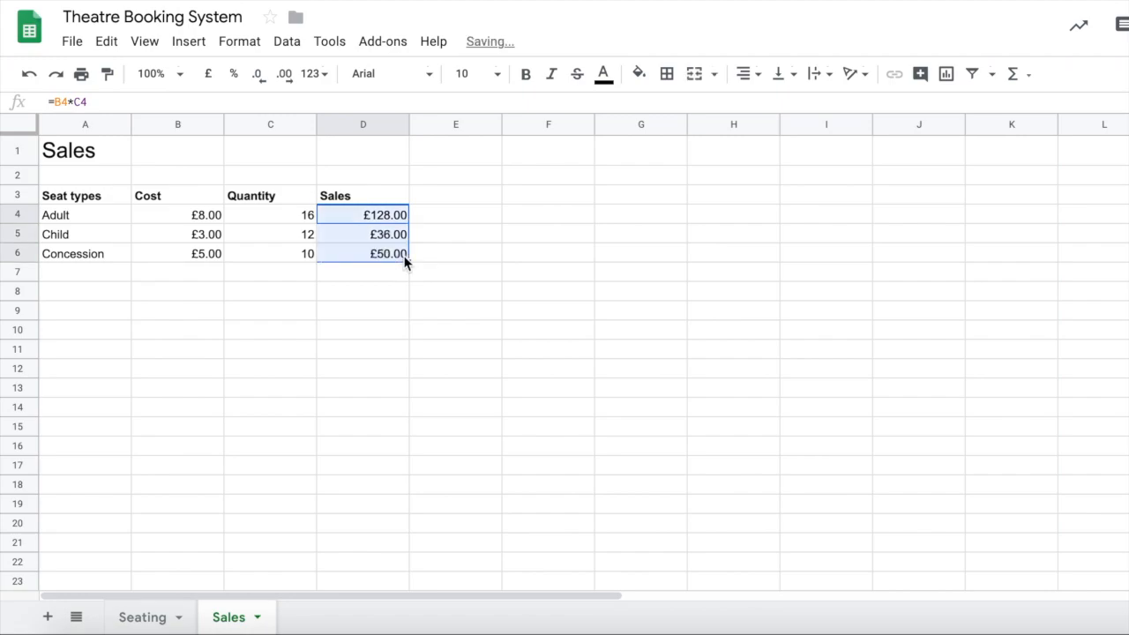
left_click(358, 280)
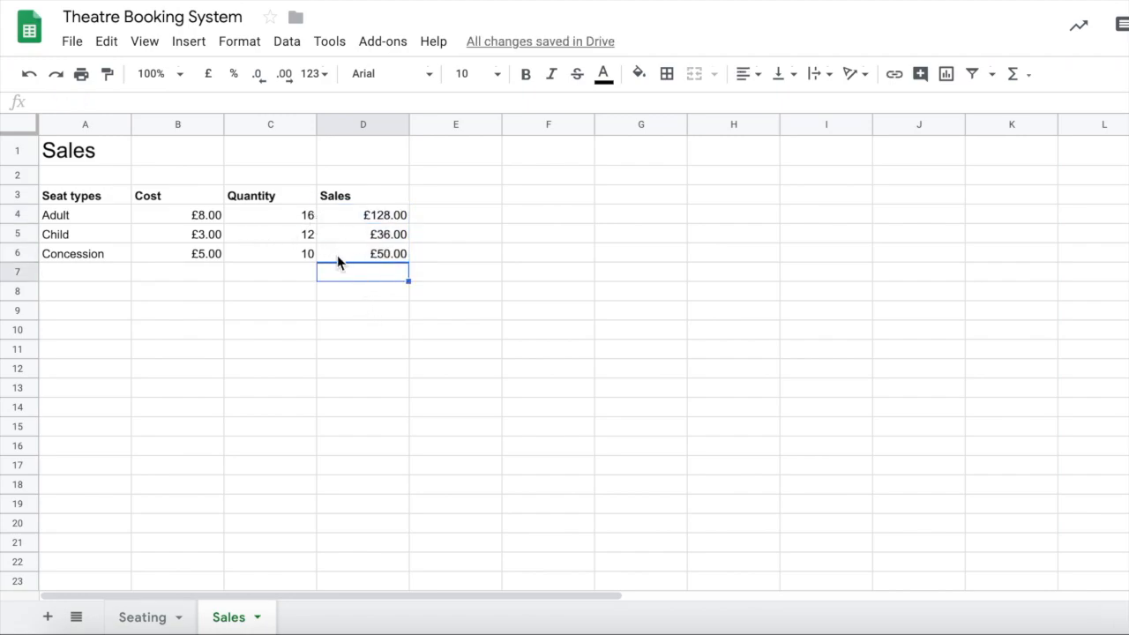
Add the label Total in cell C8 and make it bold
left_click(295, 297)
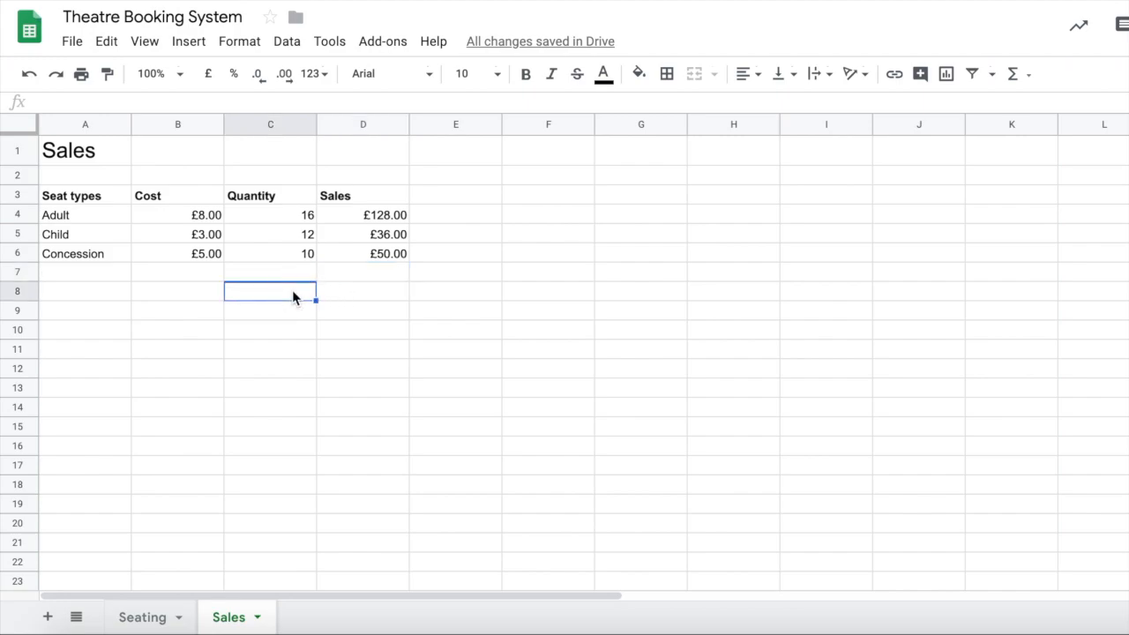
type("Total")
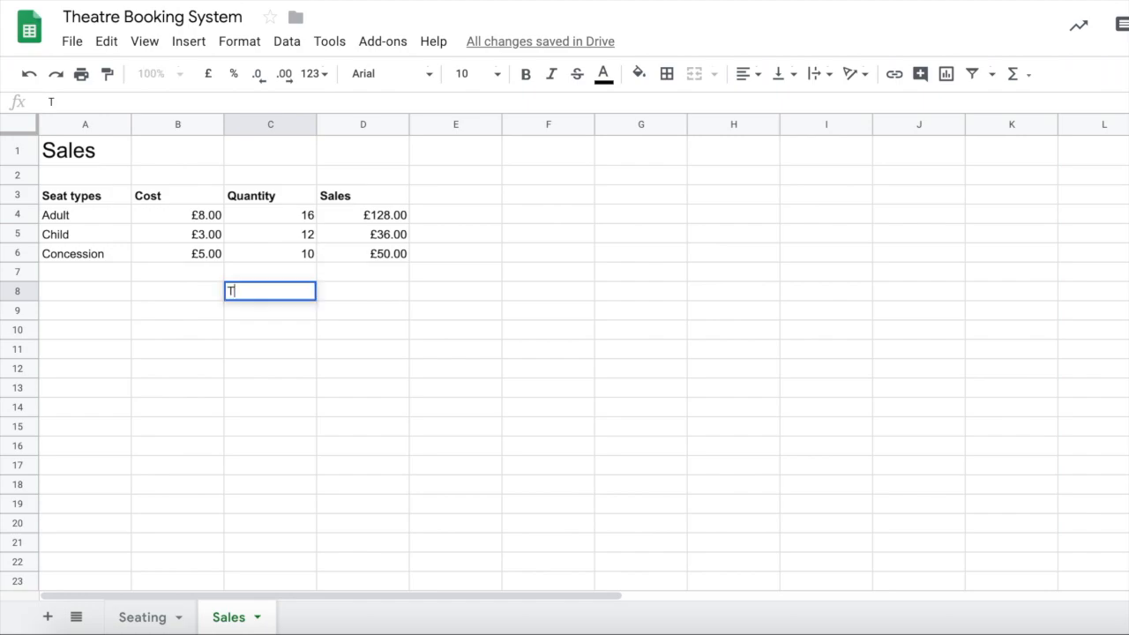
left_click(366, 292)
left_click(282, 298)
key("ctrl+b")
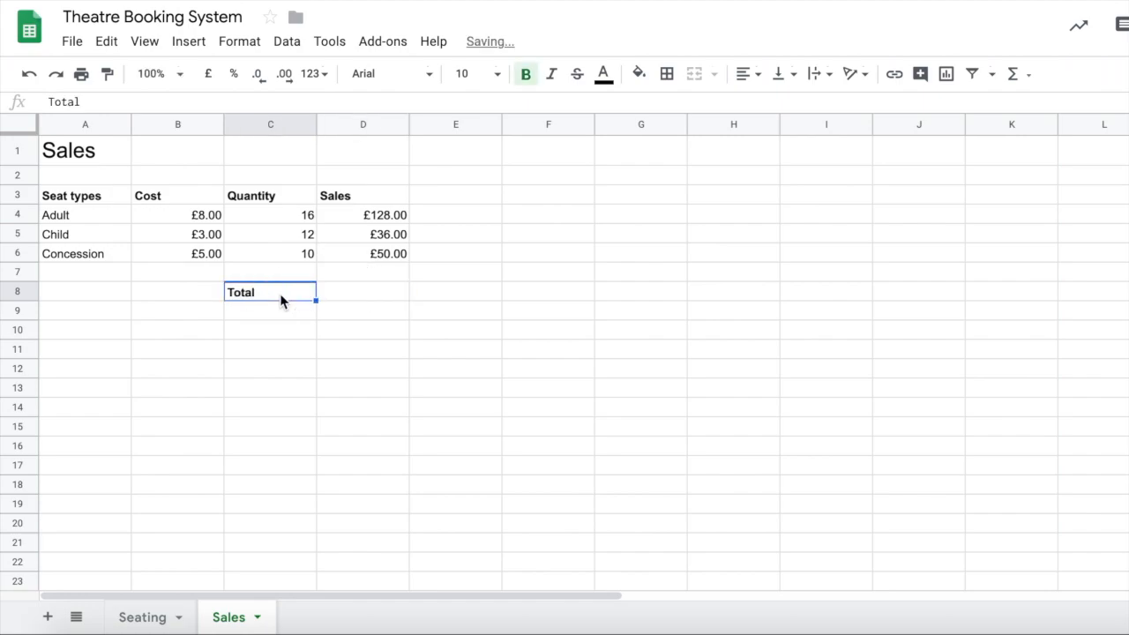
Add up the sales figures in cell D8 with the formula =SUM(D4:D6)
left_click(359, 294)
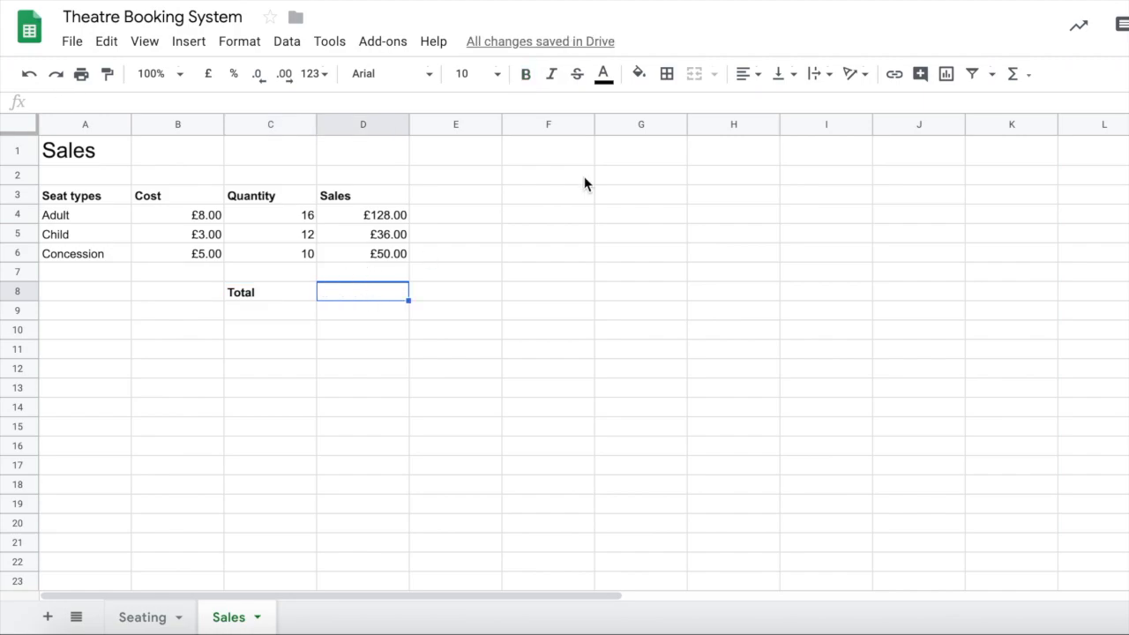
left_click(1019, 76)
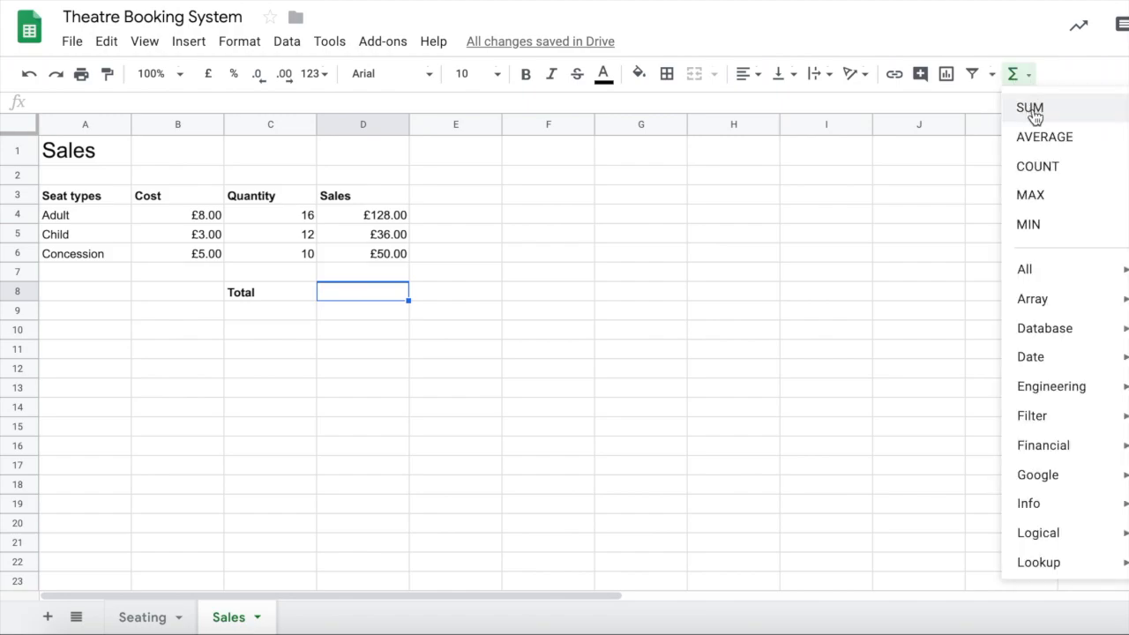
left_click(1032, 109)
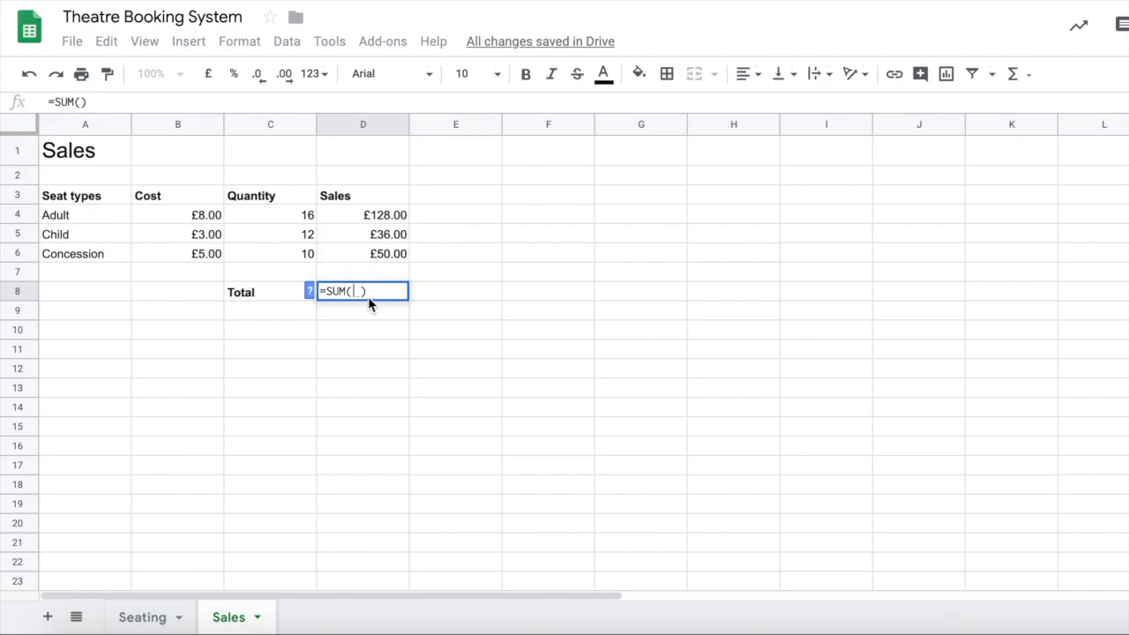
left_click_drag(394, 220, 394, 259)
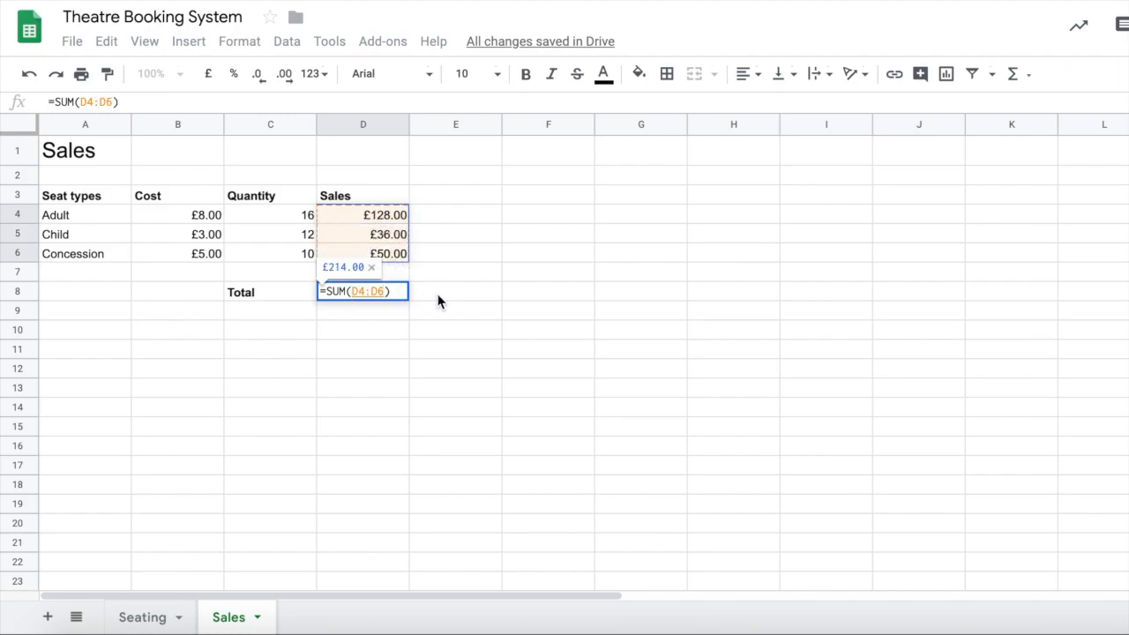
key("Return")
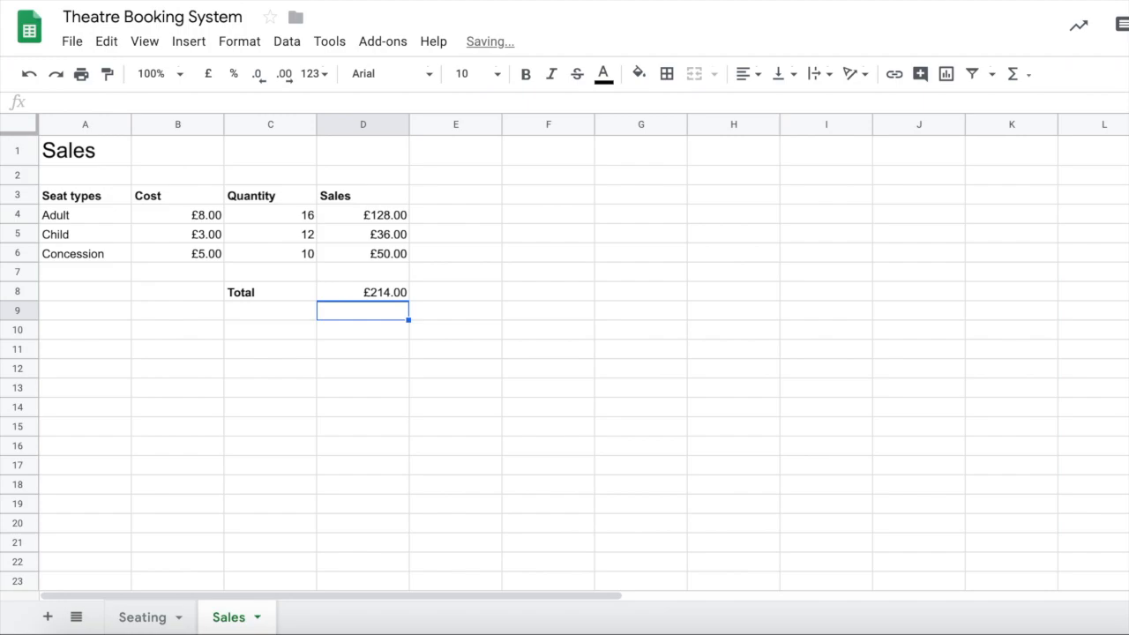